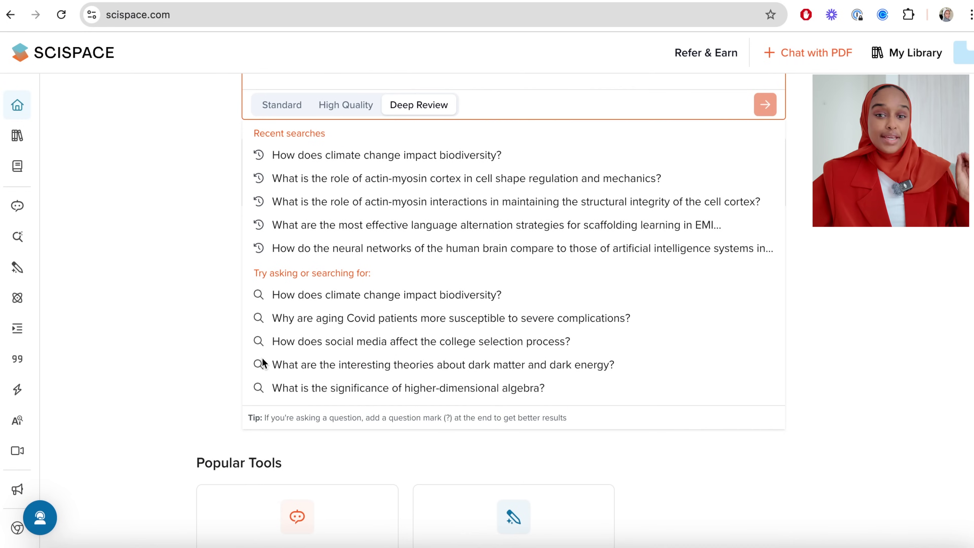
# - Review the home page's tool cards for popular tools, researchers and students
pyautogui.scroll(-3, 262, 358)
pyautogui.scroll(-3, 263, 364)
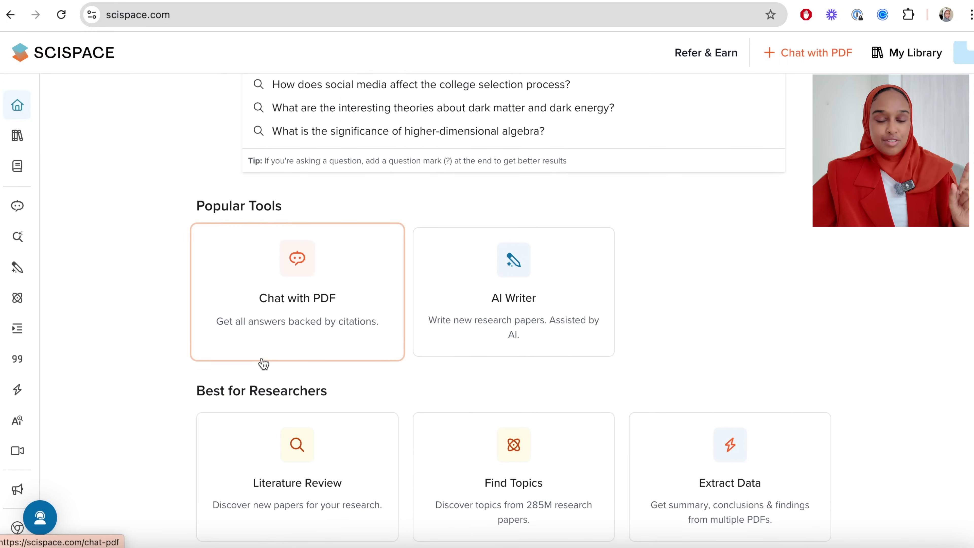
pyautogui.scroll(-3, 263, 364)
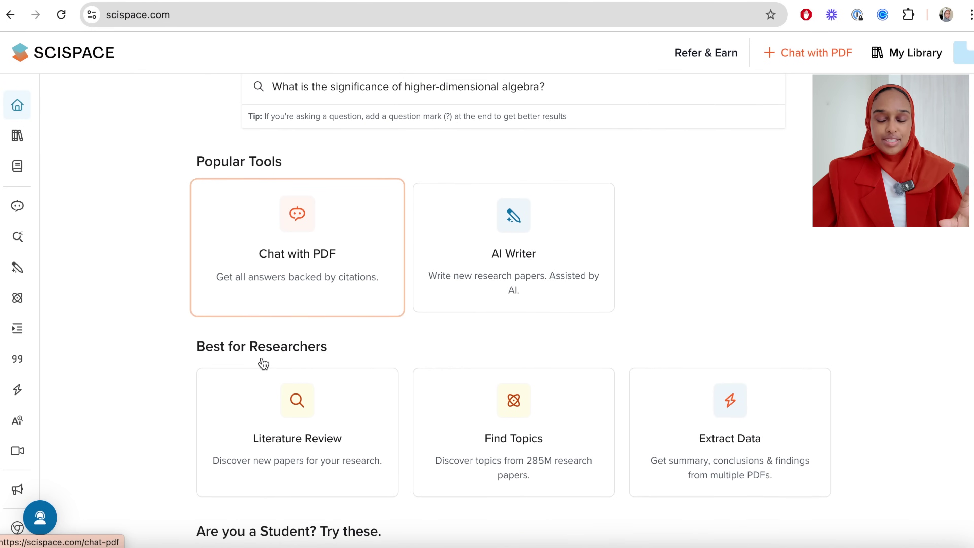
pyautogui.scroll(-6, 263, 364)
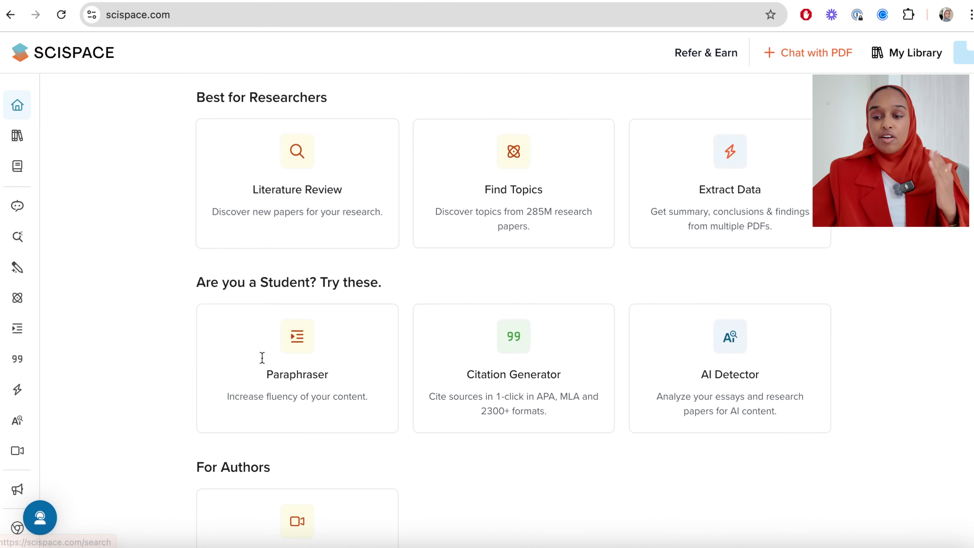
pyautogui.scroll(5, 264, 364)
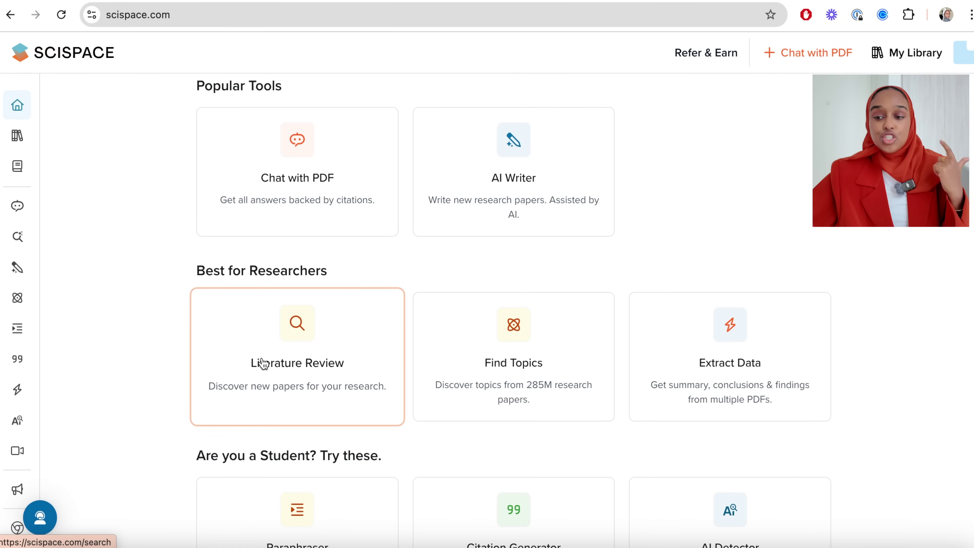
pyautogui.scroll(4, 264, 364)
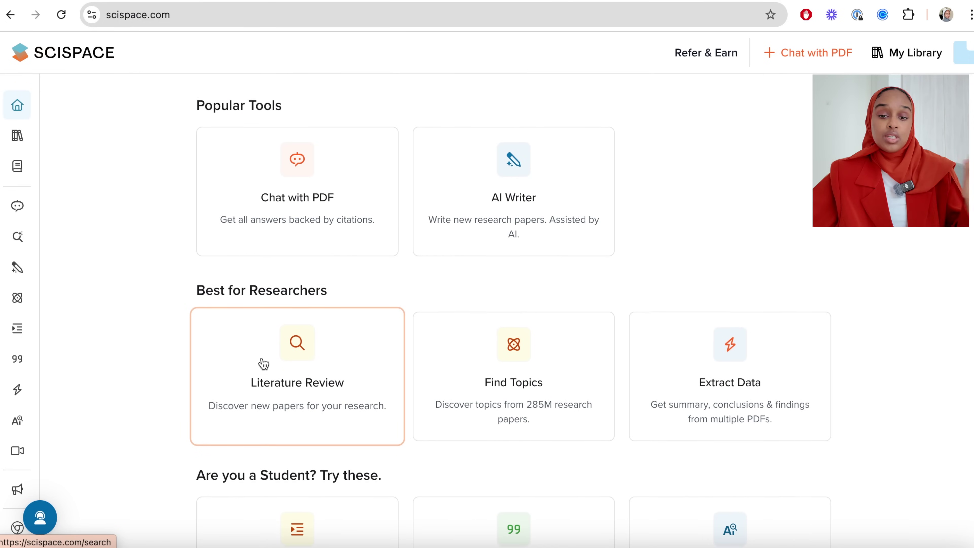
pyautogui.scroll(1, 263, 364)
# - Examine the full list of tools in the expanded site navigation, from My Library to PDF to Video and the Chrome extension
pyautogui.moveTo(23, 117)
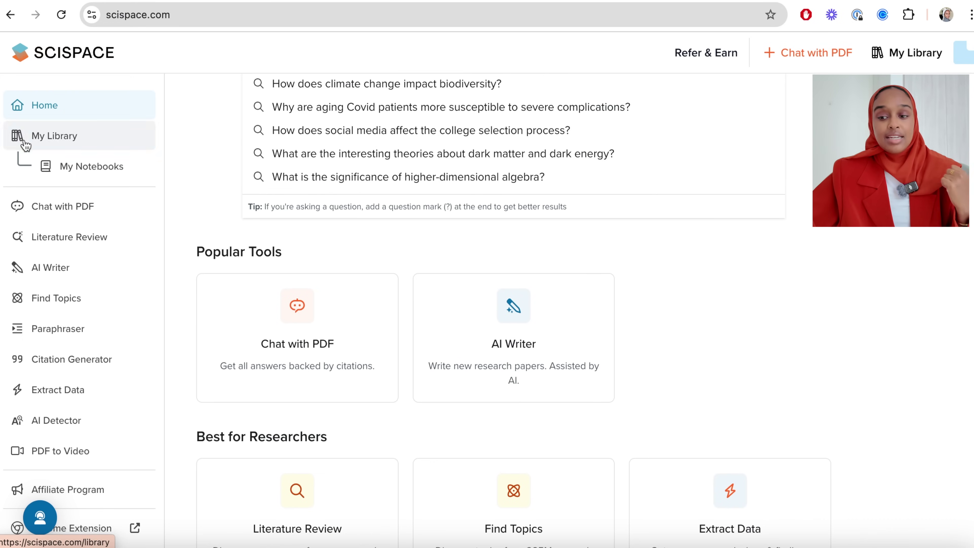
pyautogui.scroll(-2, 33, 201)
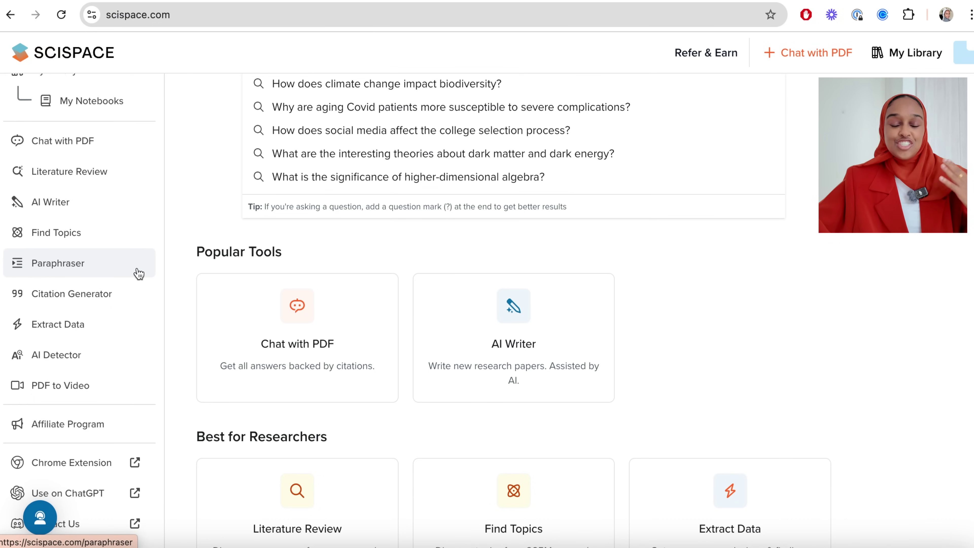
pyautogui.scroll(-1, 138, 273)
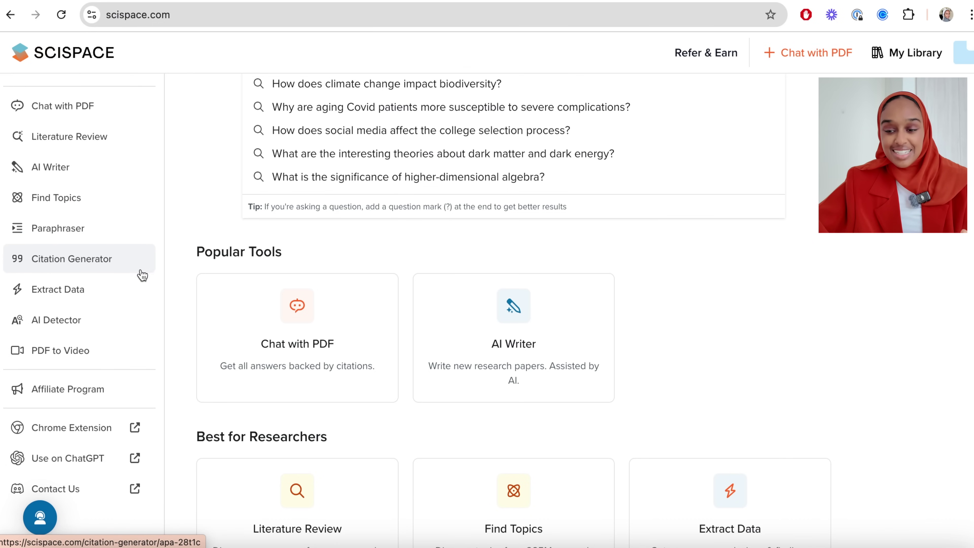
pyautogui.scroll(-1, 138, 293)
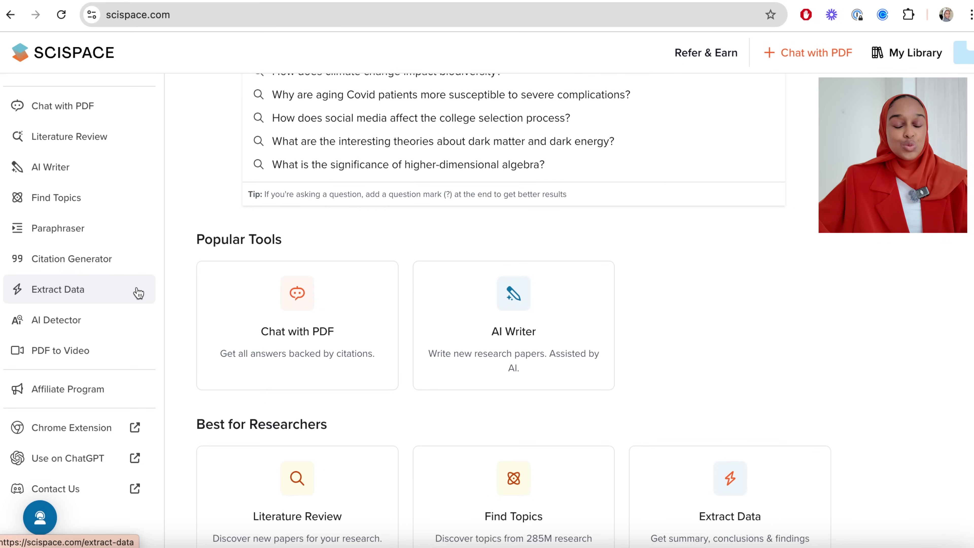
pyautogui.scroll(-1, 138, 294)
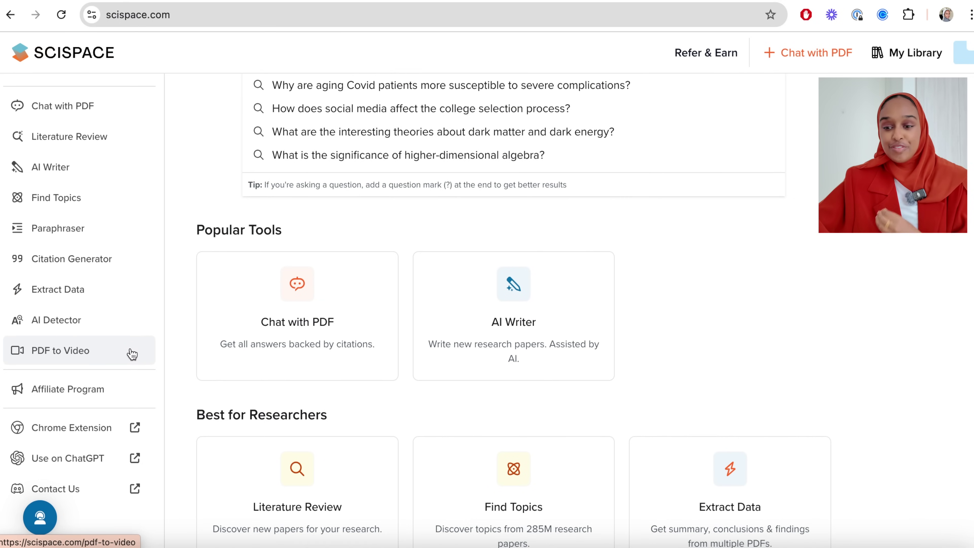
pyautogui.scroll(-1, 132, 354)
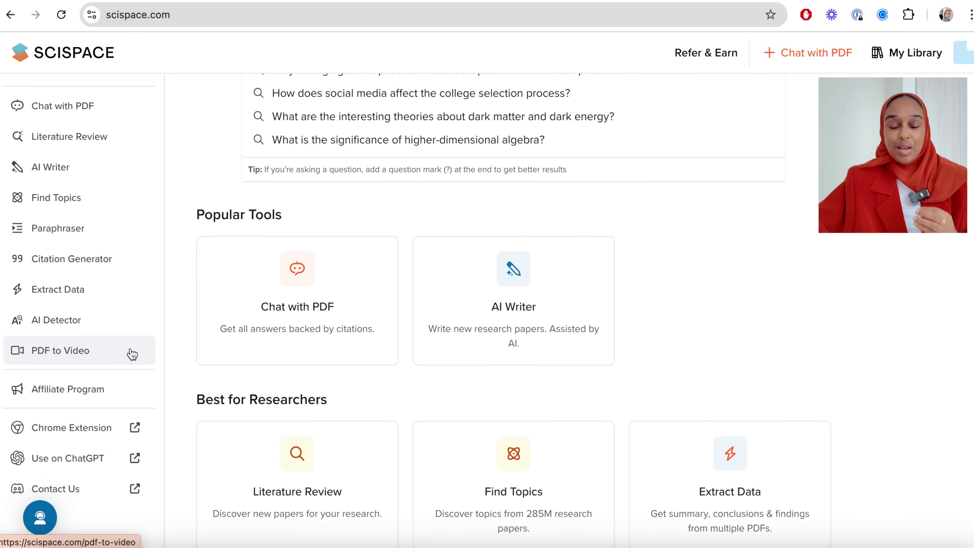
pyautogui.scroll(3, 113, 264)
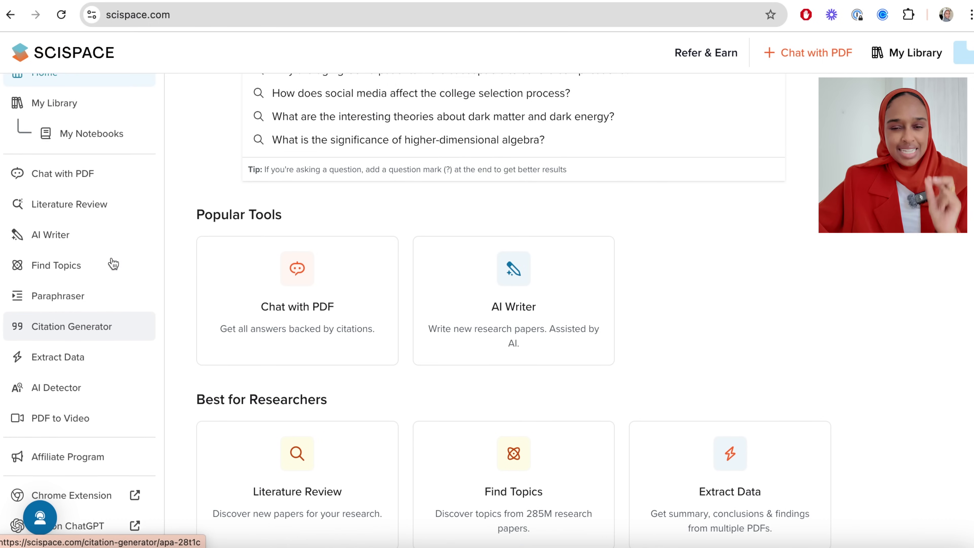
pyautogui.scroll(1, 113, 264)
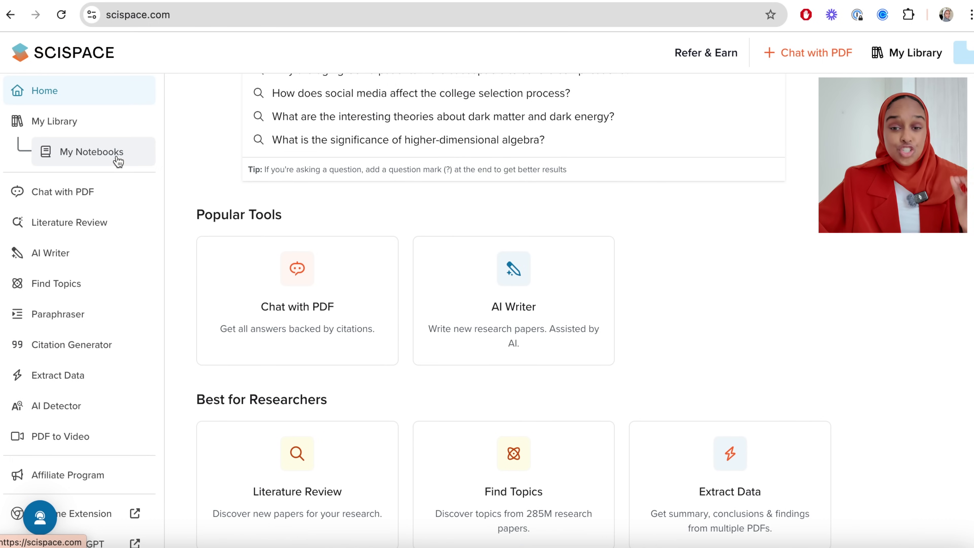
pyautogui.scroll(1, 118, 161)
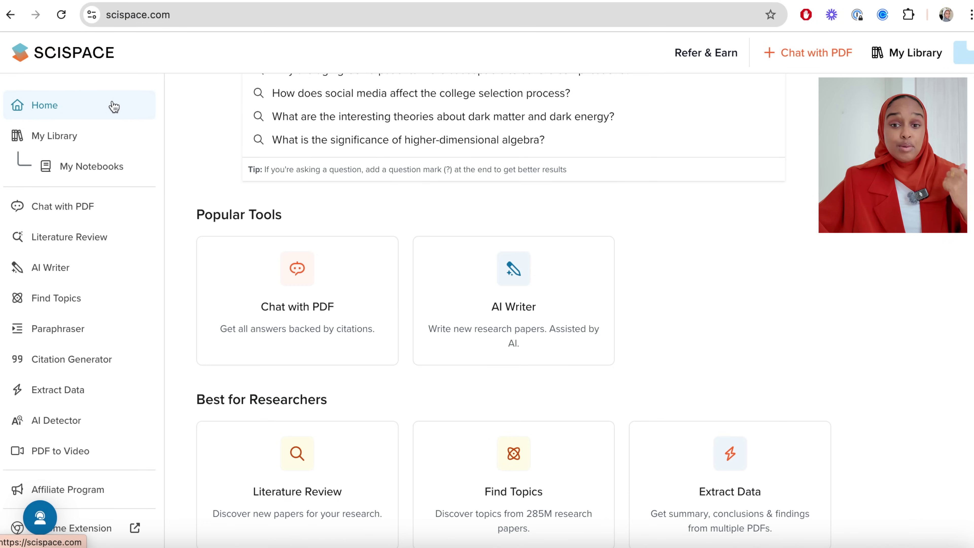
# - Look through the home page's tool sections down to the For Authors tools and the SciSpace for Chrome offer
pyautogui.scroll(-4, 188, 119)
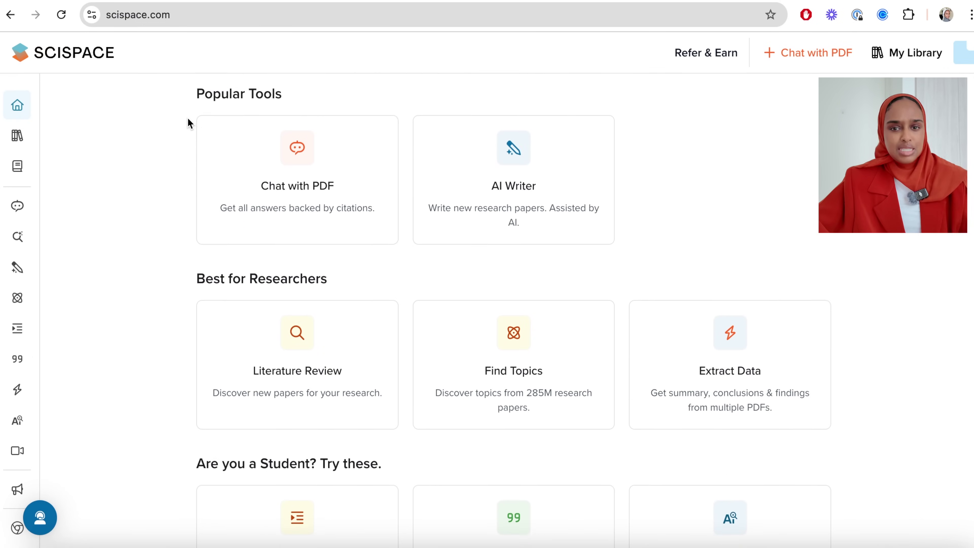
pyautogui.scroll(-4, 187, 118)
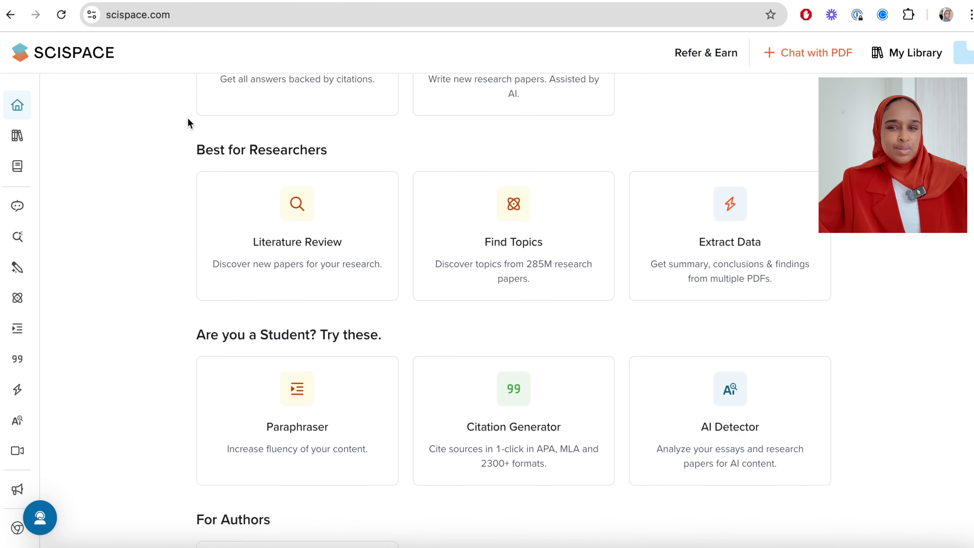
pyautogui.scroll(-3, 188, 122)
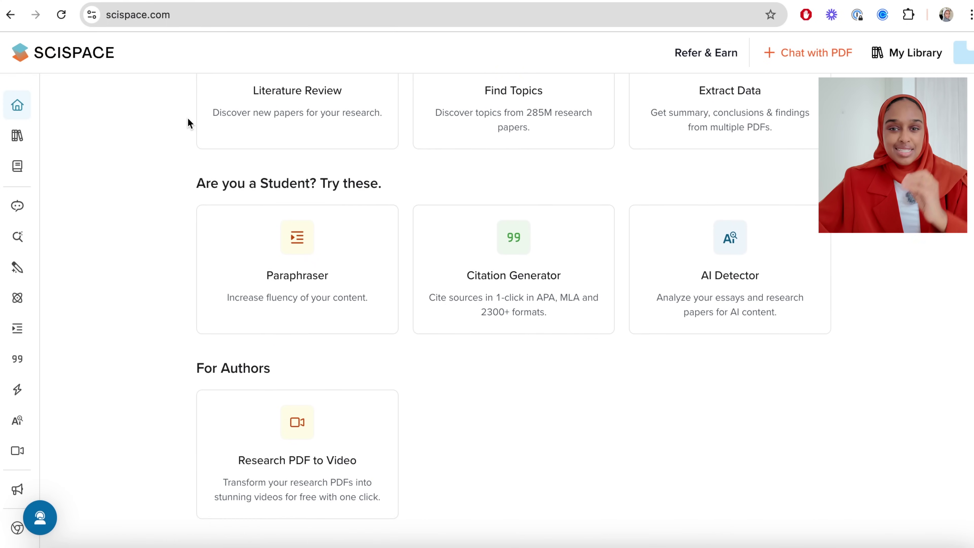
pyautogui.scroll(-2, 188, 122)
pyautogui.scroll(-4, 188, 122)
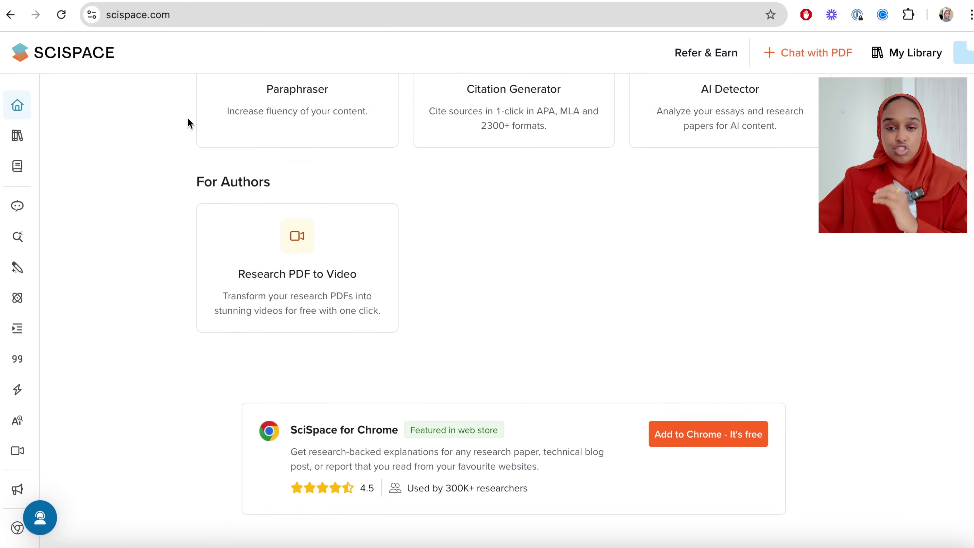
pyautogui.scroll(-1, 187, 117)
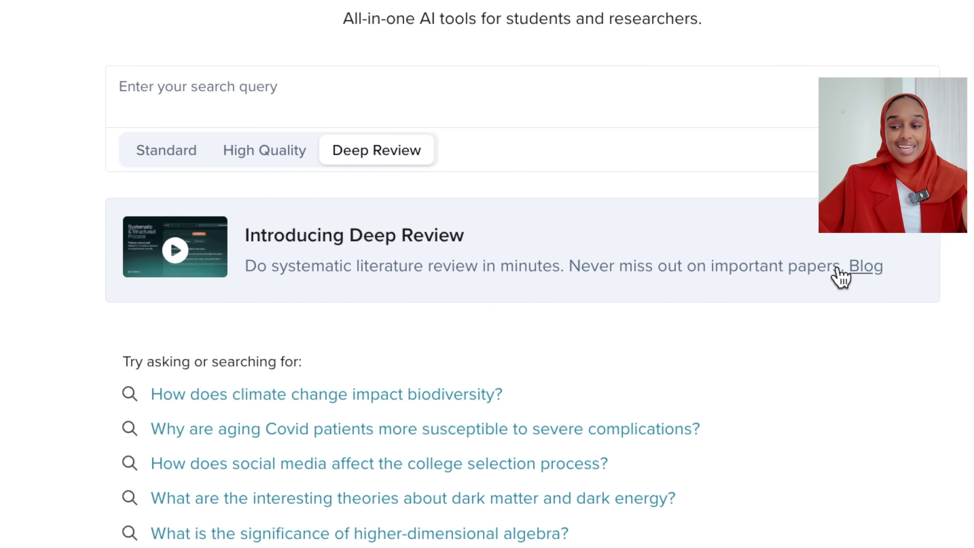
# - Search "actin myosin cell cortex" in Deep Review mode with the suggested question "How does the actin-myosin complex regulate the dynamics of the cell cortex?"
pyautogui.click(193, 254)
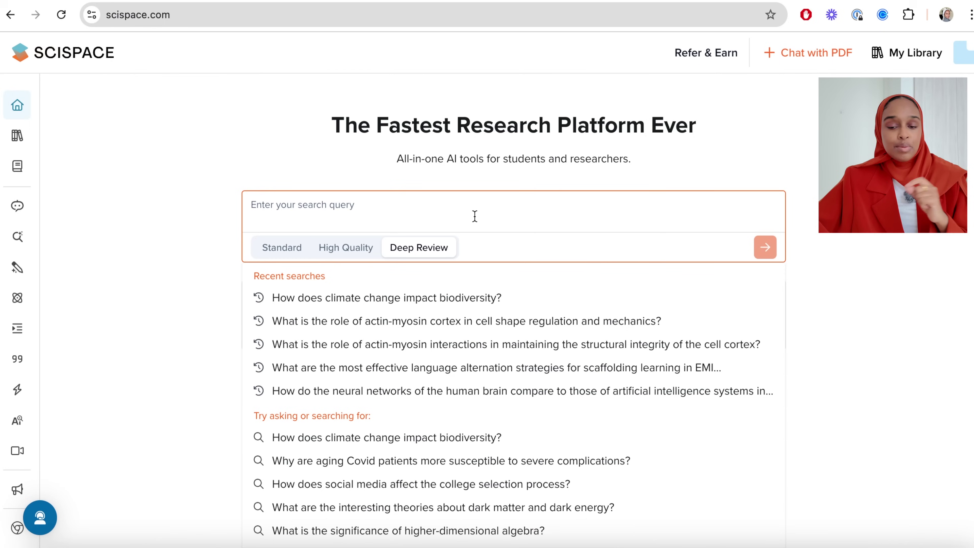
pyautogui.write('acnt')
pyautogui.press('BackSpace')
pyautogui.press('BackSpace')
pyautogui.write('tin myosin cell cortex')
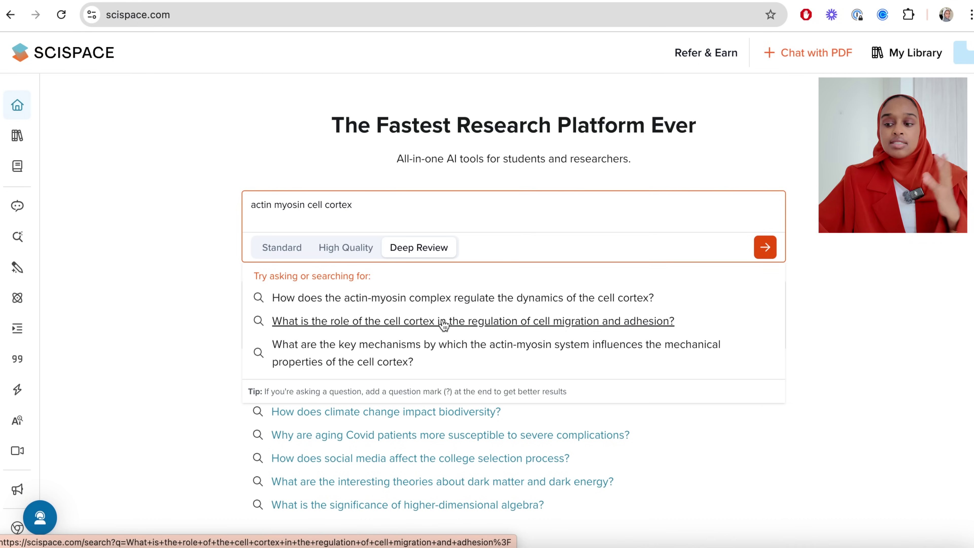
pyautogui.click(450, 299)
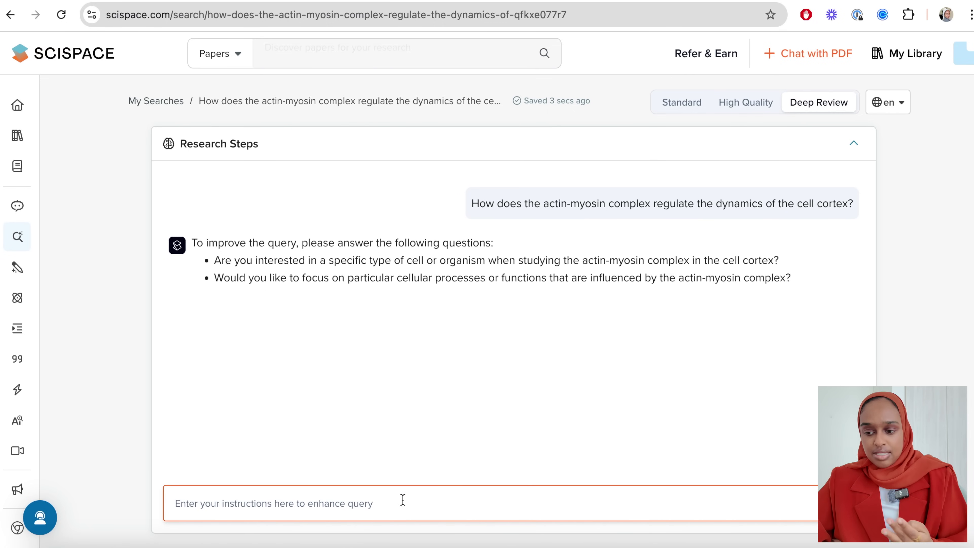
# - Answer the clarifying questions with the instruction "focus on cell cortex during movement" and submit it to run the review
pyautogui.write('fo')
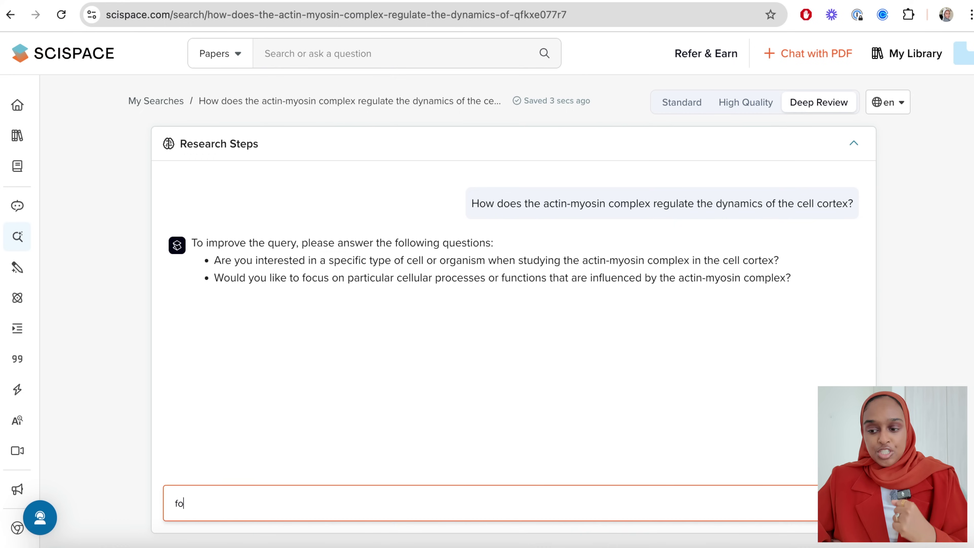
pyautogui.write('cus on')
pyautogui.write(' m')
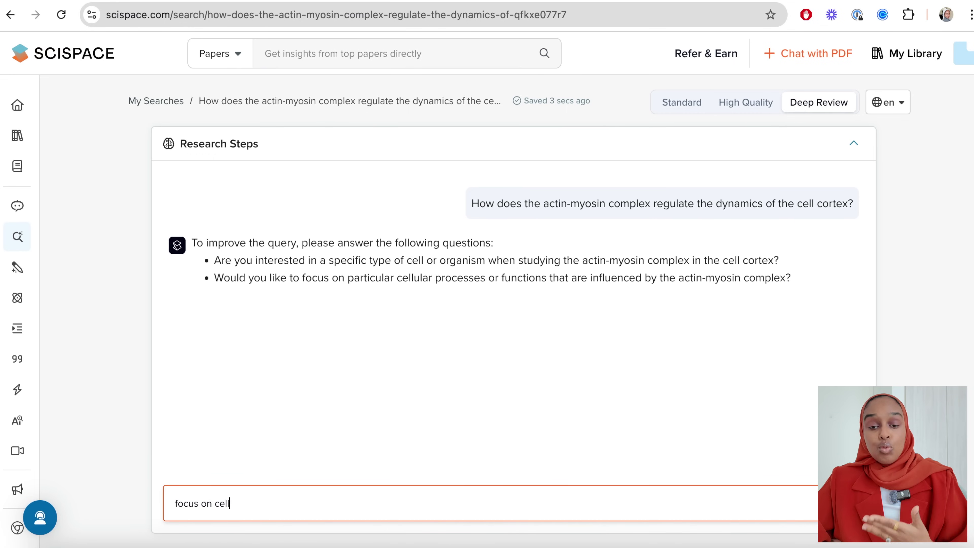
pyautogui.write('ell cortex durin')
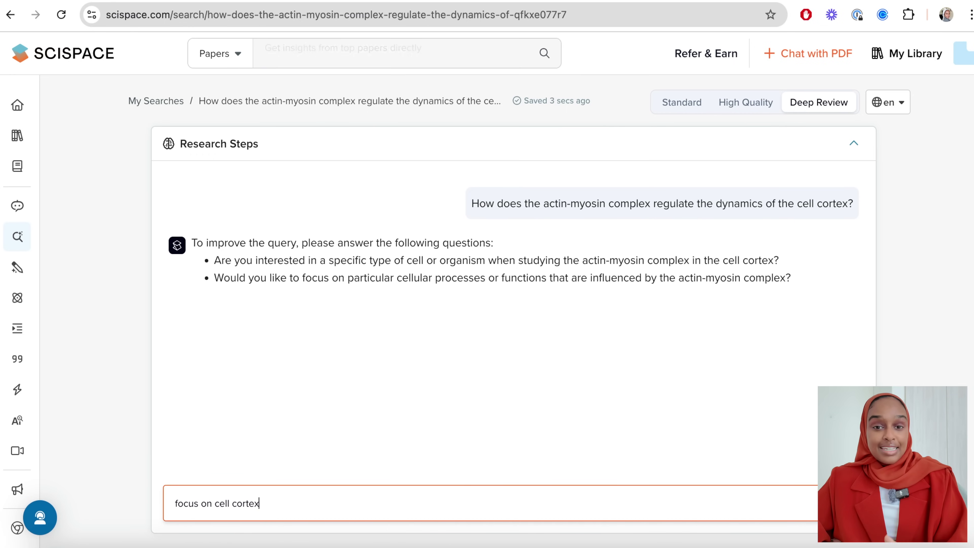
pyautogui.write('g movement')
pyautogui.press('Return')
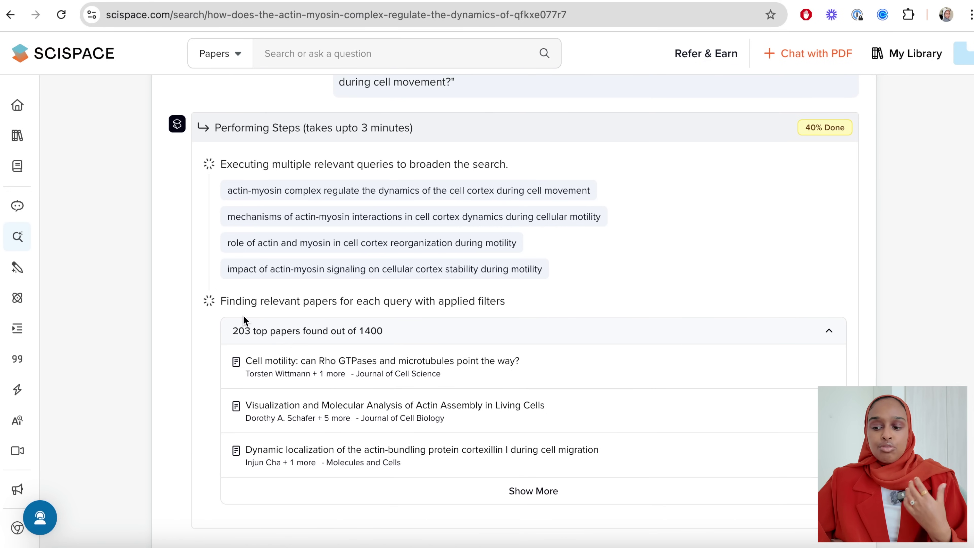
# - Read the research steps and the full Deep Review answer on cell cortex dynamics through to its conclusion
pyautogui.scroll(-1, 208, 396)
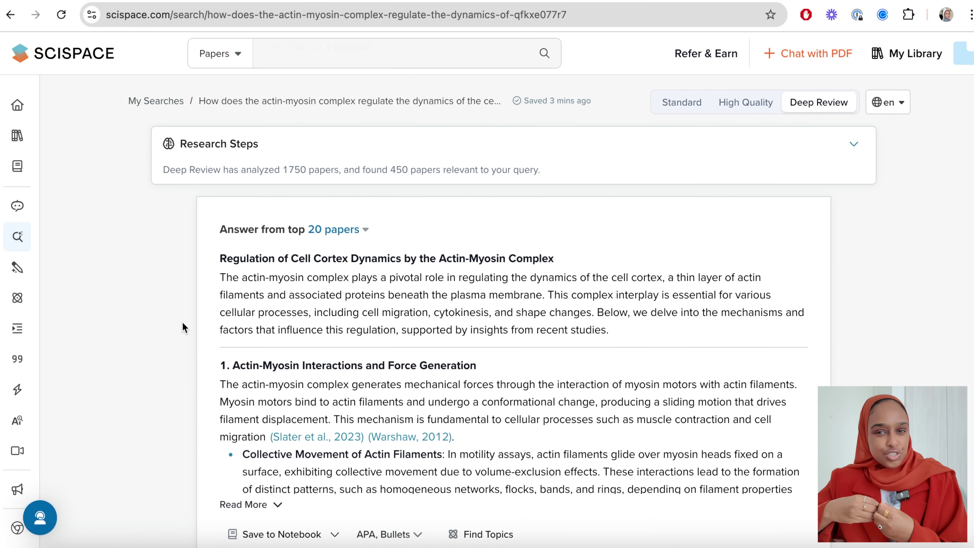
pyautogui.scroll(-10, 435, 340)
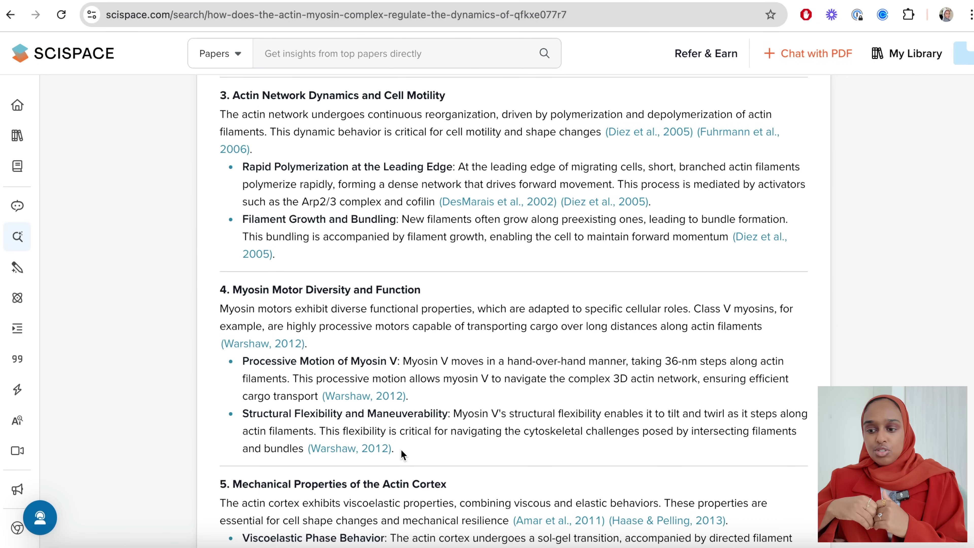
pyautogui.scroll(-10, 399, 448)
pyautogui.scroll(-4, 402, 450)
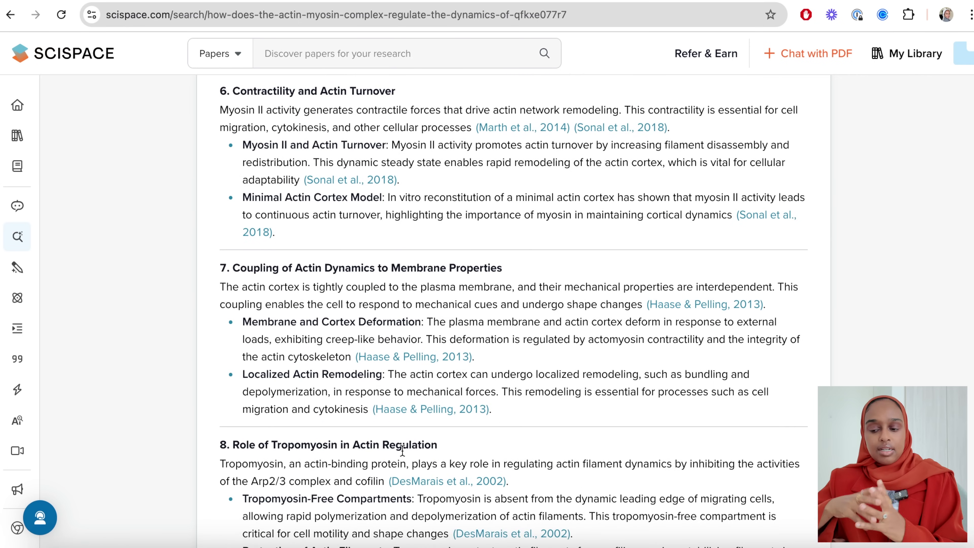
pyautogui.scroll(-8, 402, 450)
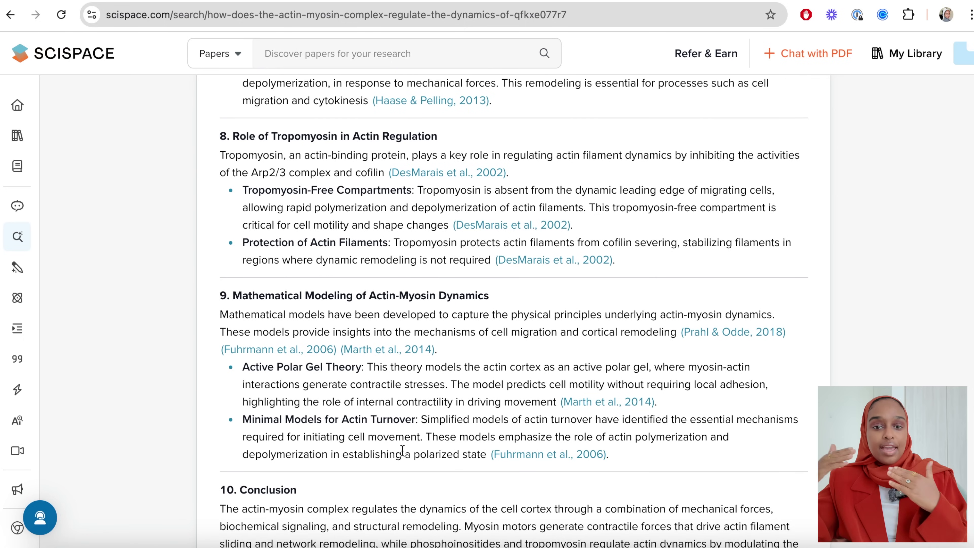
pyautogui.scroll(-3, 403, 450)
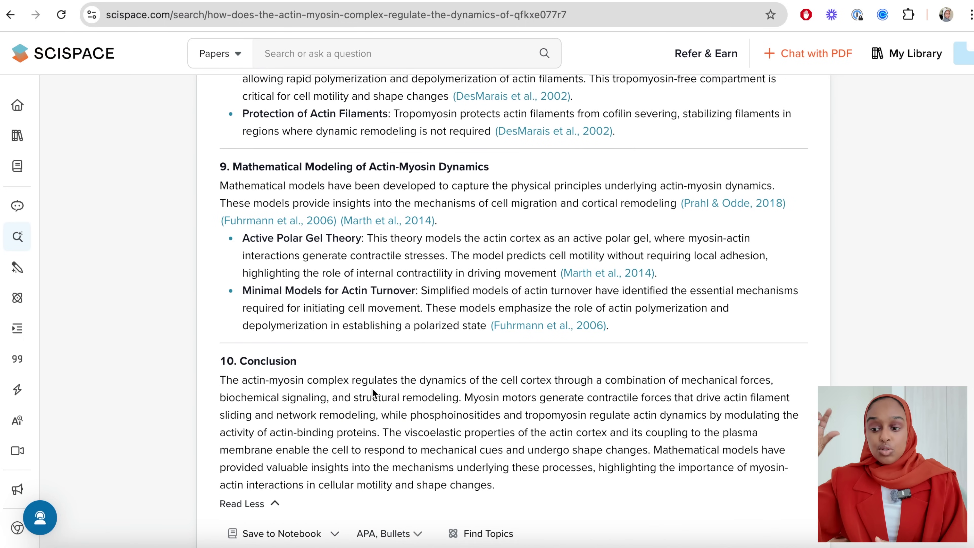
# - Collapse the answer and examine the papers table with its Insights column and suggested additional columns
pyautogui.click(268, 505)
pyautogui.scroll(9, 299, 318)
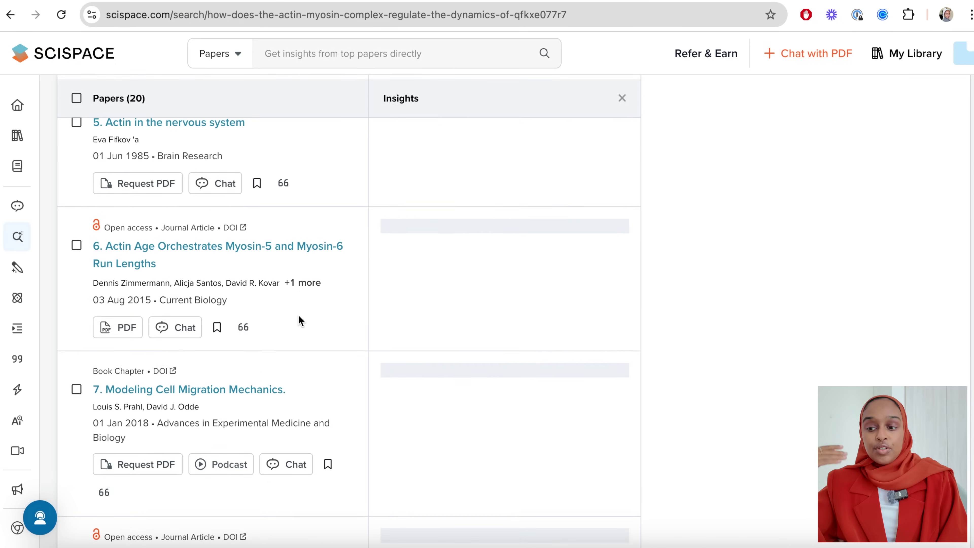
pyautogui.scroll(15, 299, 317)
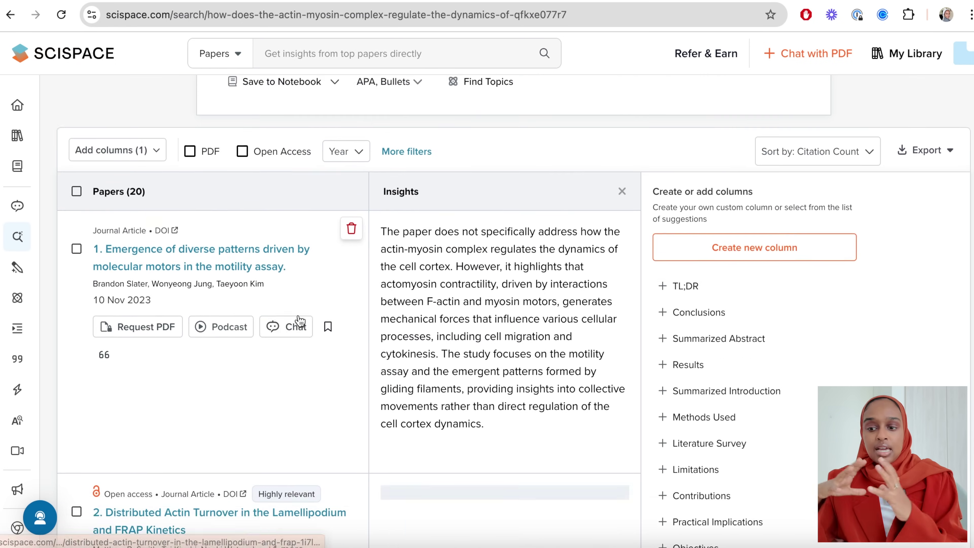
pyautogui.scroll(2, 300, 321)
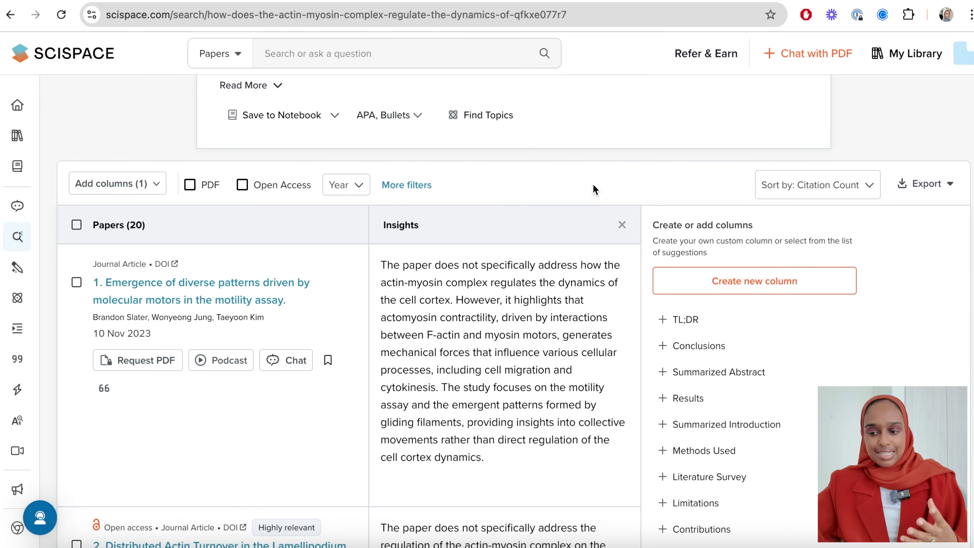
pyautogui.scroll(-3, 607, 272)
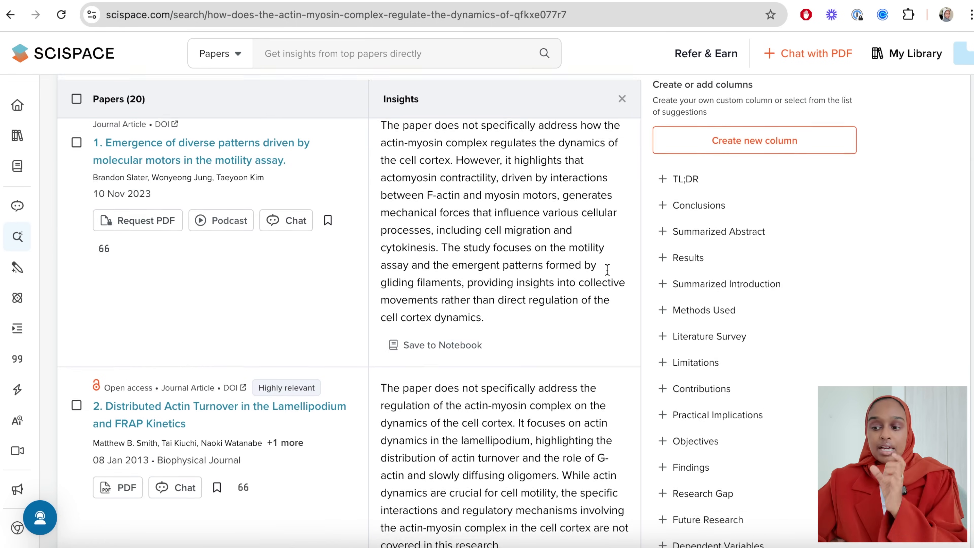
# - Examine the Insights column for papers 1 to 7 to judge which papers address the research question
pyautogui.scroll(2, 607, 270)
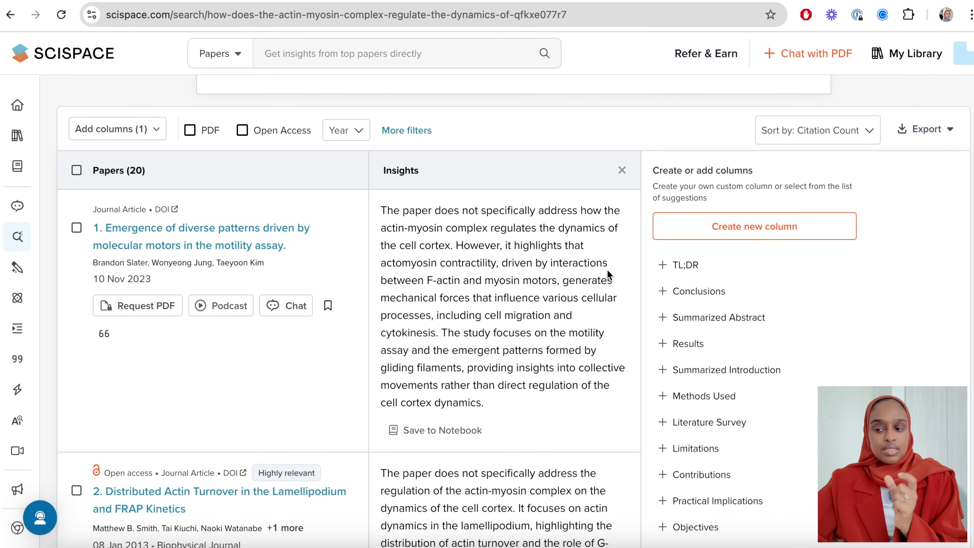
pyautogui.scroll(-4, 607, 270)
pyautogui.scroll(-6, 608, 269)
pyautogui.scroll(-5, 608, 270)
pyautogui.scroll(-5, 607, 270)
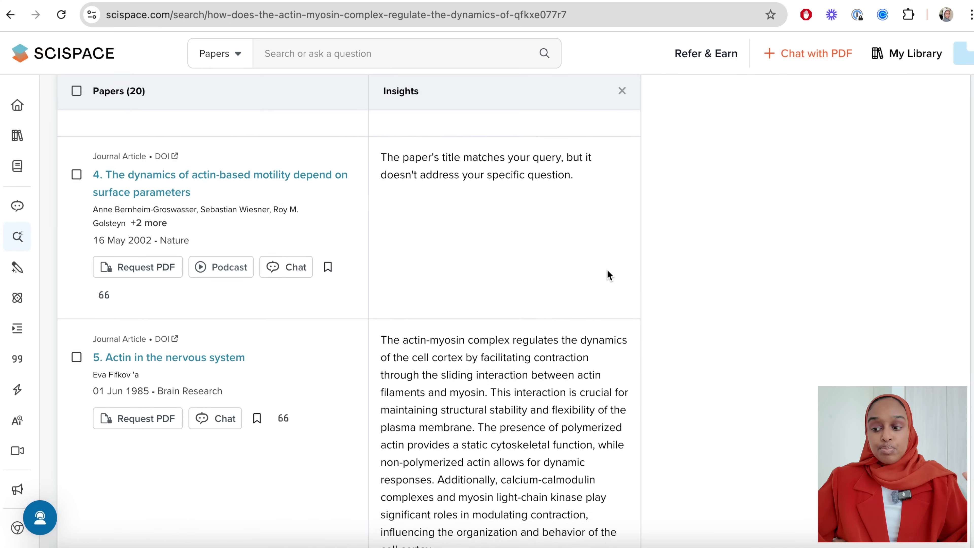
pyautogui.moveTo(607, 270)
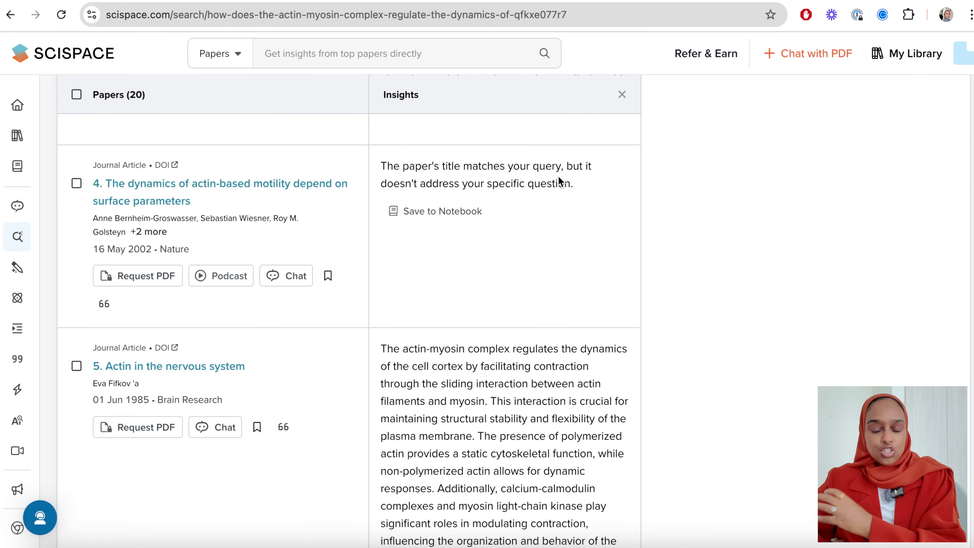
pyautogui.scroll(-3, 529, 274)
pyautogui.scroll(-8, 518, 428)
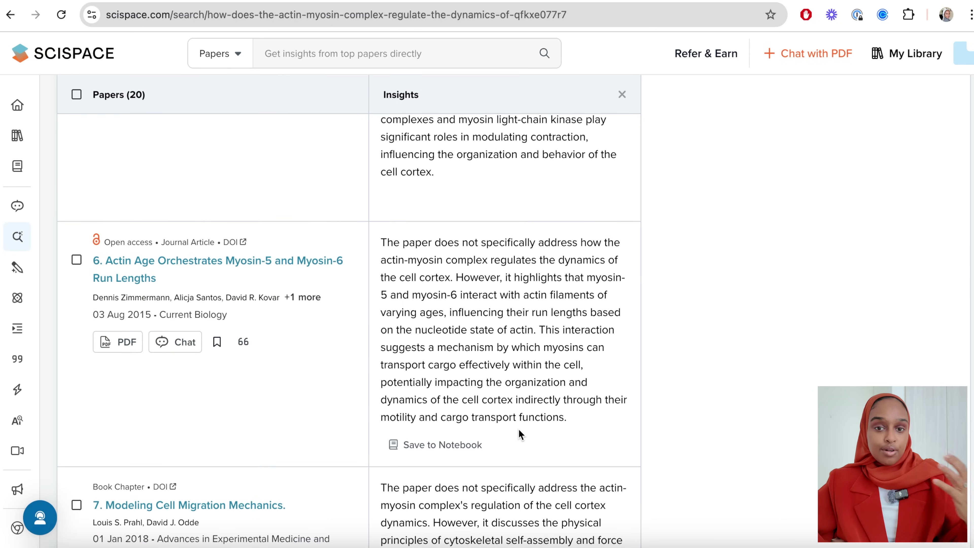
pyautogui.scroll(-5, 514, 313)
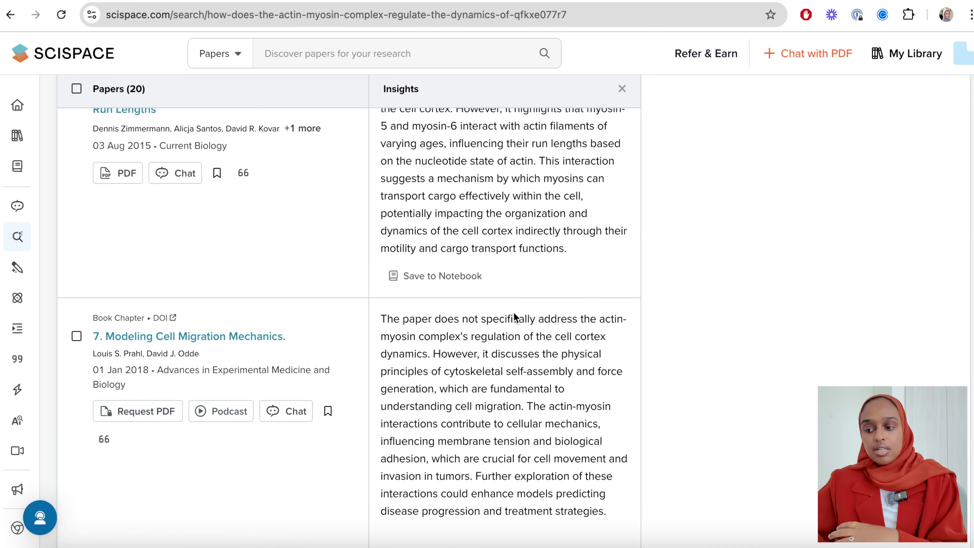
pyautogui.moveTo(514, 269); pyautogui.dragTo(551, 353)
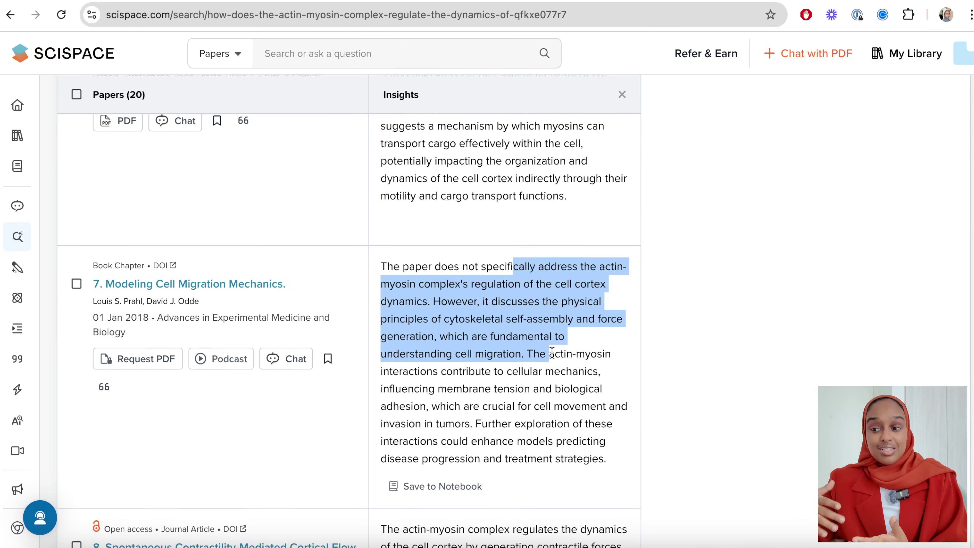
pyautogui.scroll(-4, 551, 354)
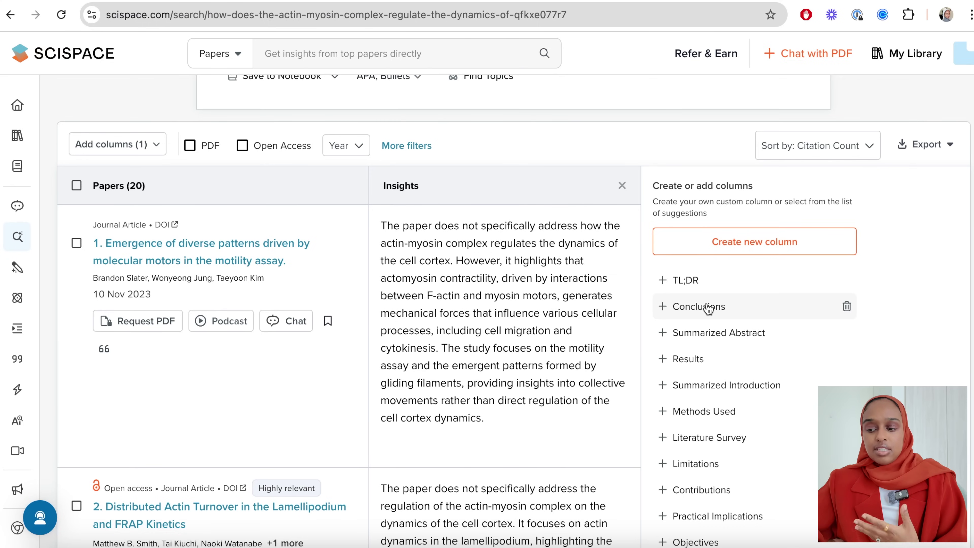
# - Add a Conclusions column to the papers table and read the conclusions of the first four papers
pyautogui.click(708, 307)
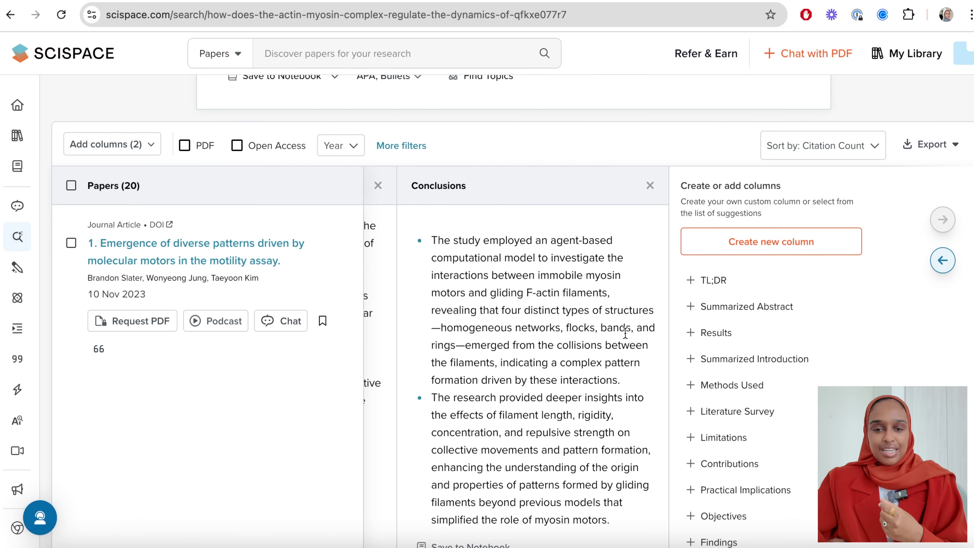
pyautogui.scroll(-3, 625, 333)
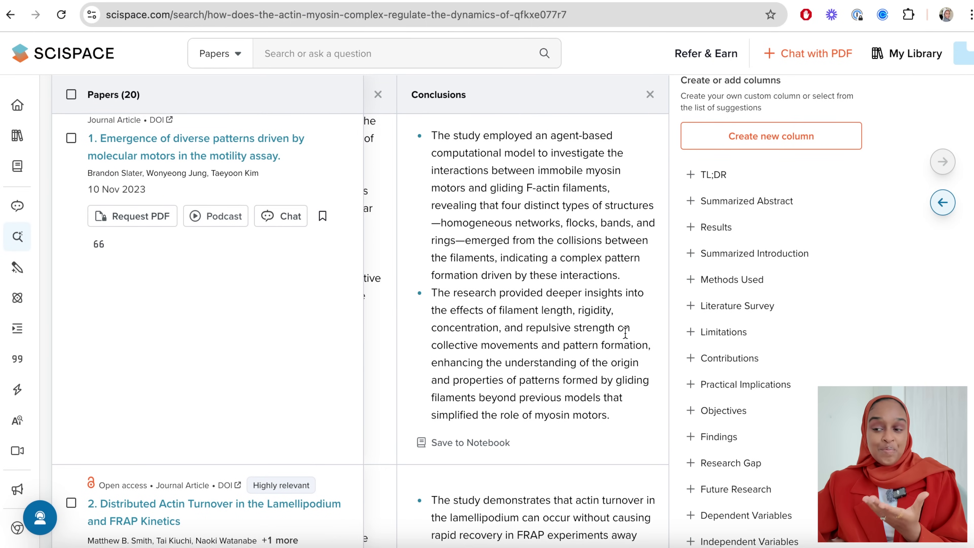
pyautogui.scroll(1, 626, 334)
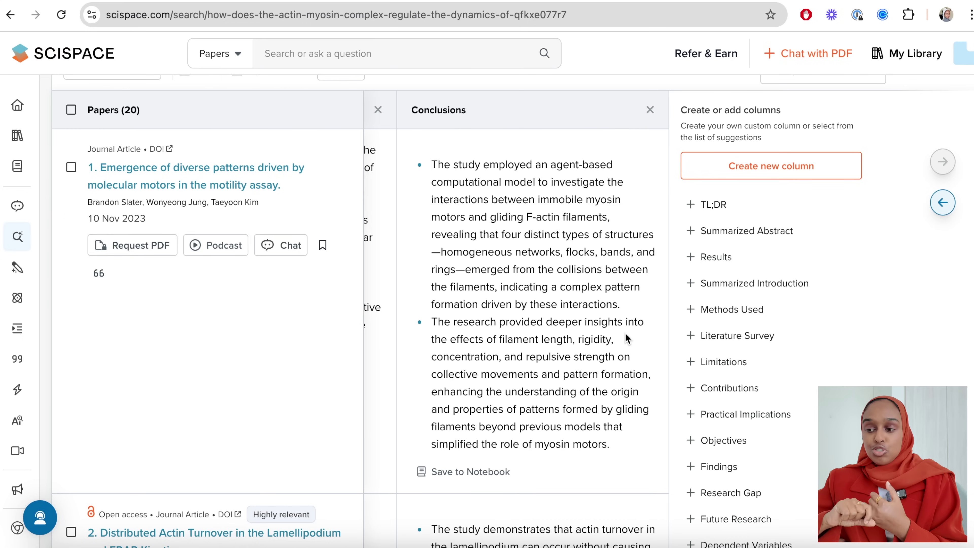
pyautogui.scroll(-10, 626, 338)
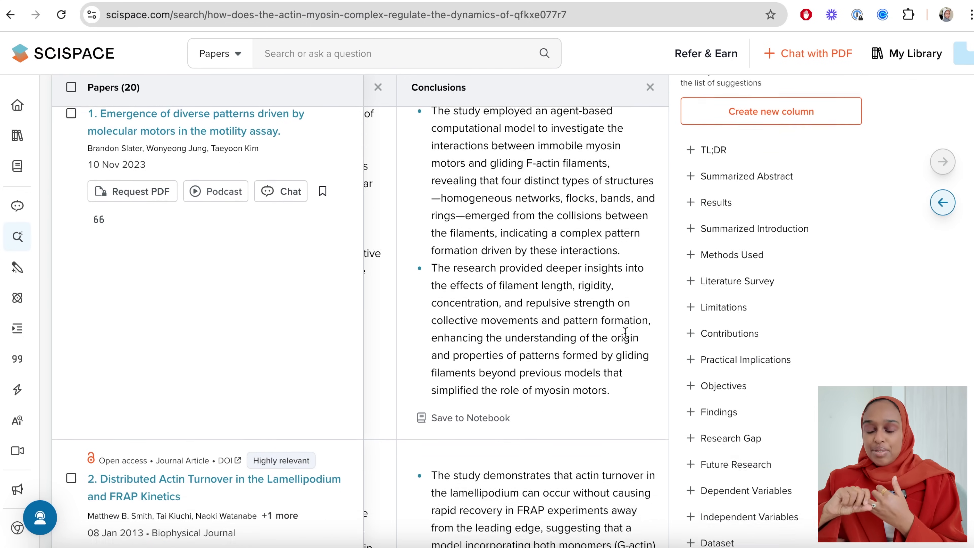
pyautogui.scroll(-2, 626, 337)
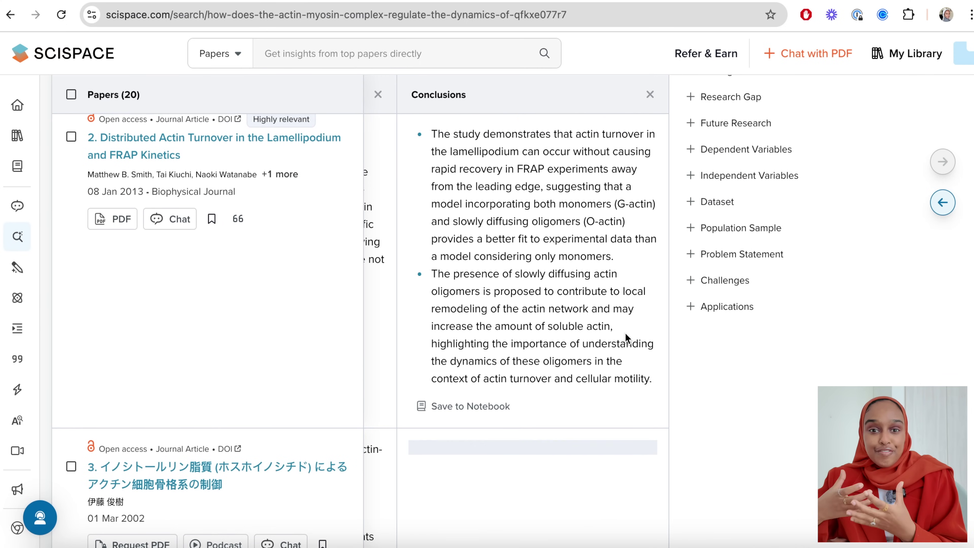
pyautogui.scroll(-4, 625, 332)
pyautogui.scroll(-7, 625, 333)
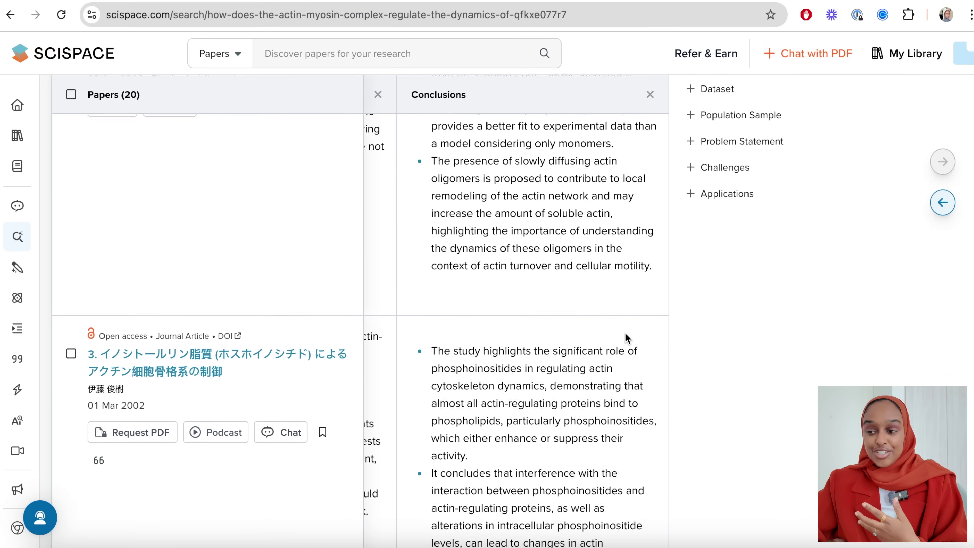
pyautogui.scroll(-1, 626, 338)
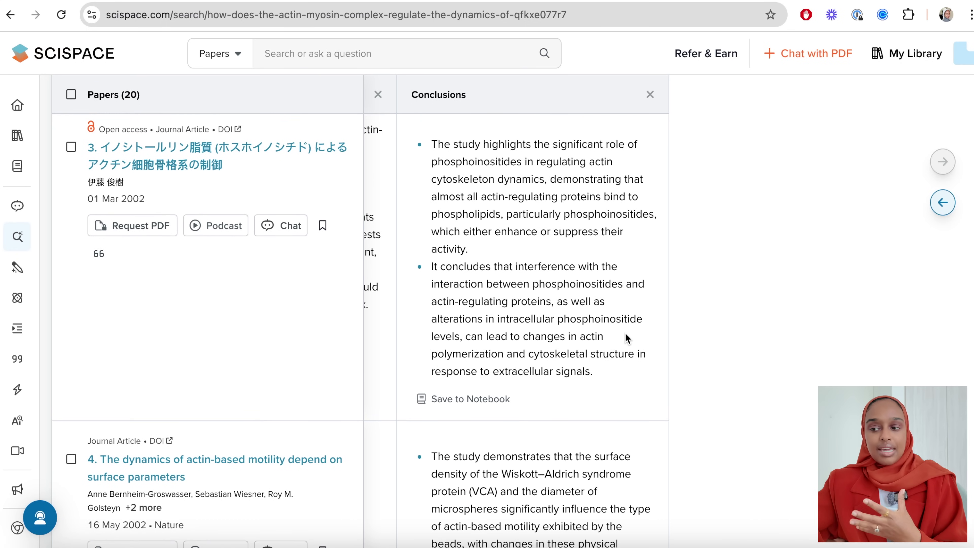
pyautogui.scroll(-5, 625, 332)
pyautogui.scroll(-4, 625, 332)
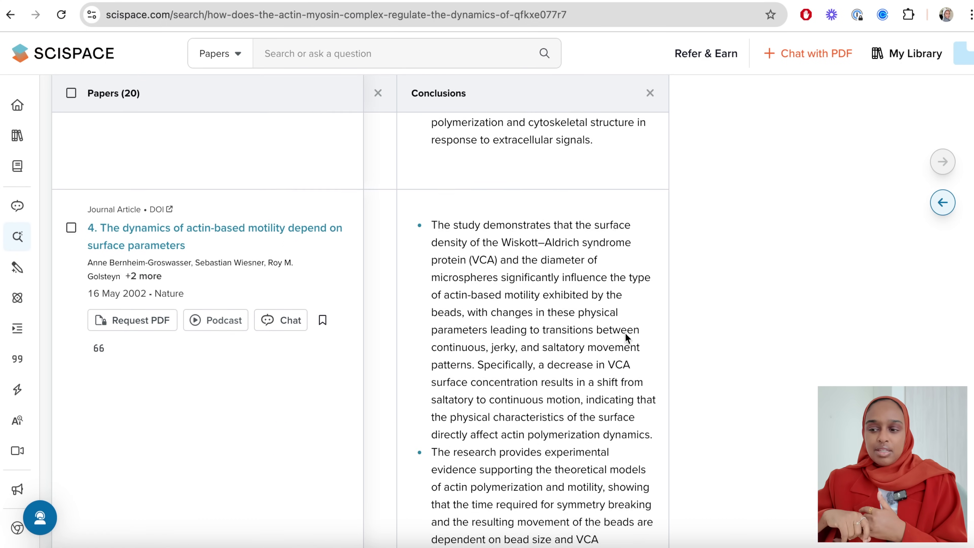
pyautogui.scroll(-2, 625, 332)
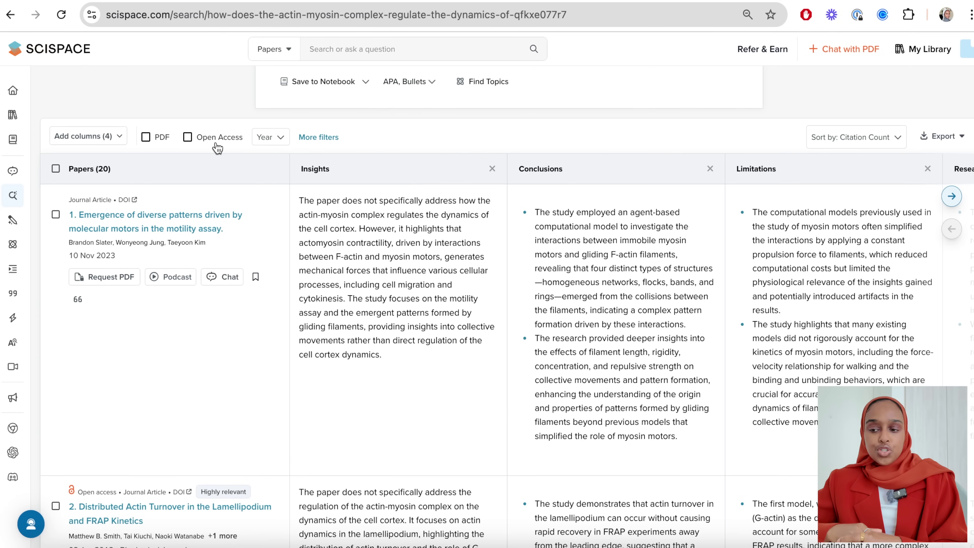
# - Show the additional filters and inspect the Year and Publication Type options, leaving them unset, and return to the summarized answer
pyautogui.click(318, 137)
pyautogui.click(281, 137)
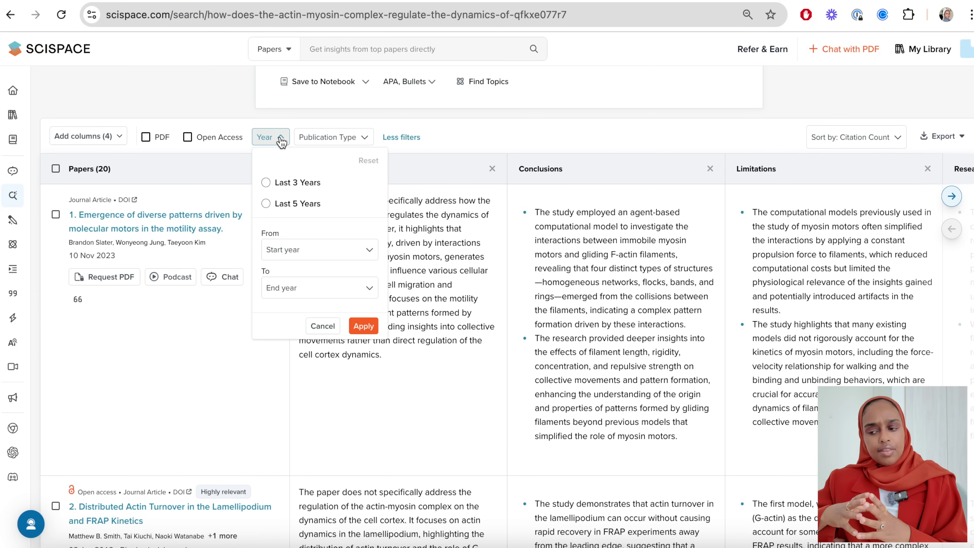
pyautogui.click(281, 138)
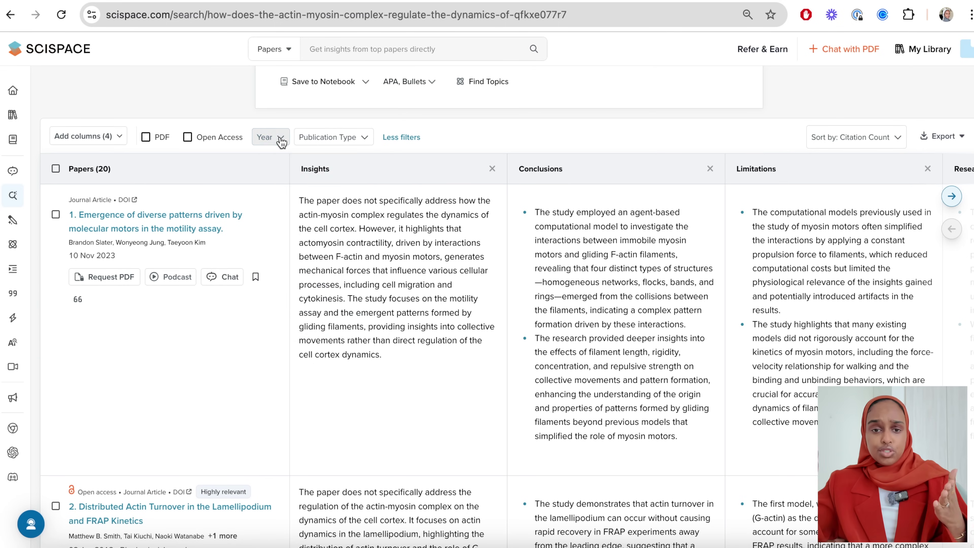
pyautogui.click(340, 140)
pyautogui.click(340, 142)
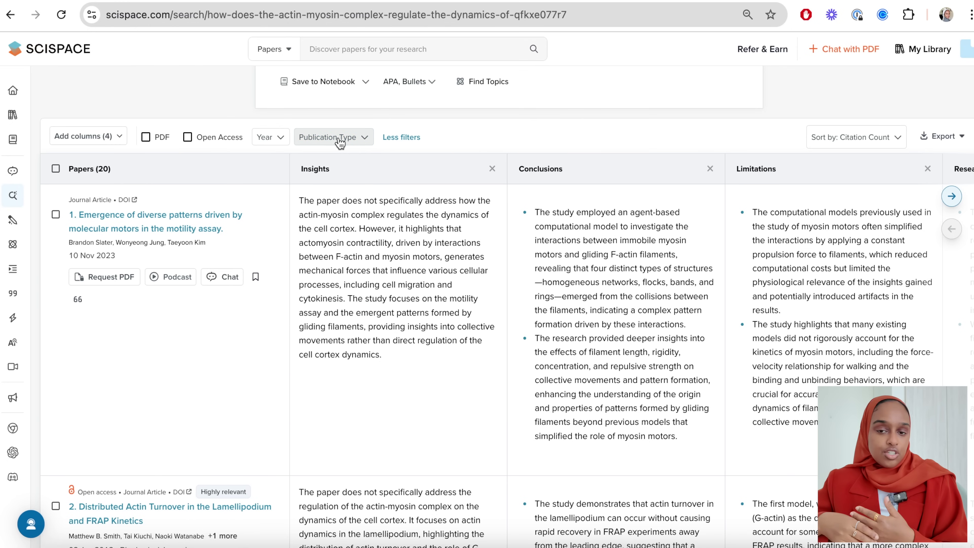
pyautogui.scroll(6, 280, 177)
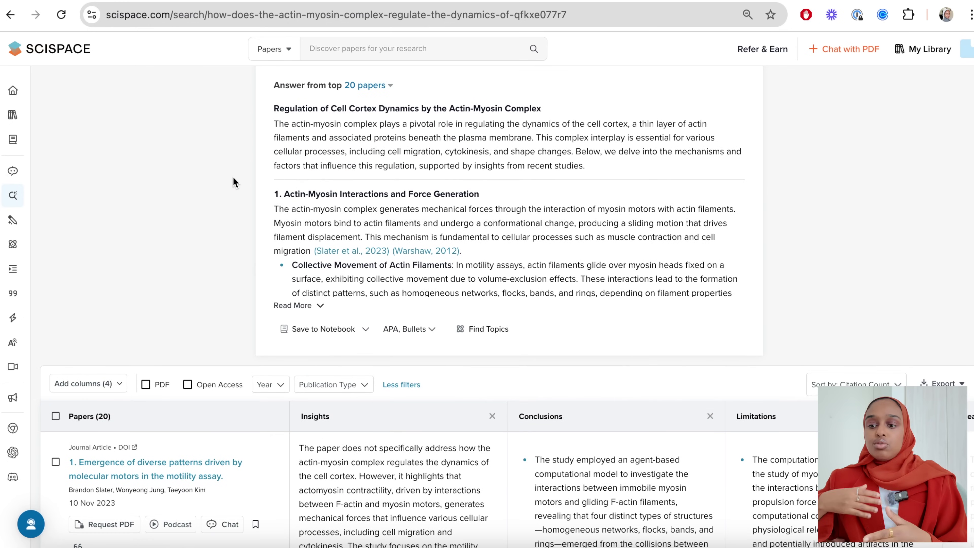
pyautogui.scroll(2, 233, 177)
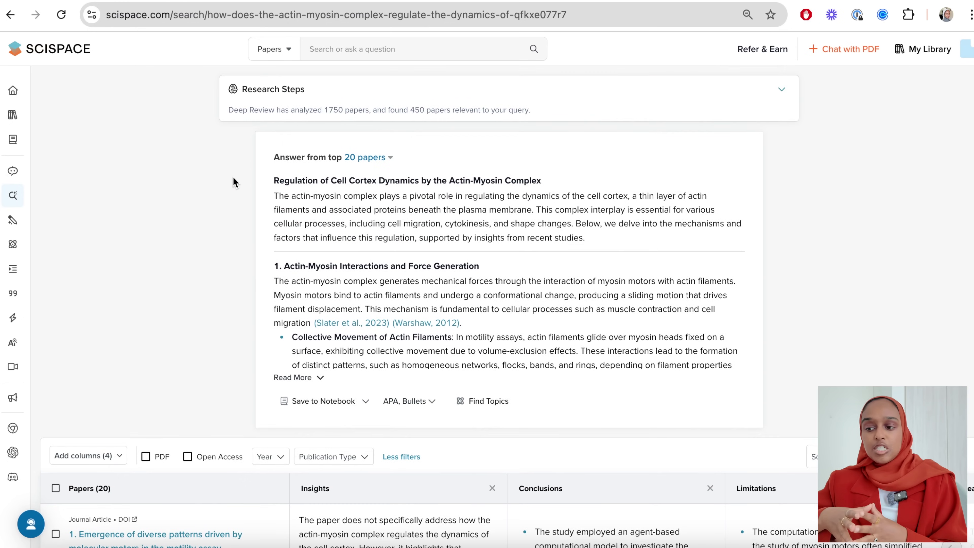
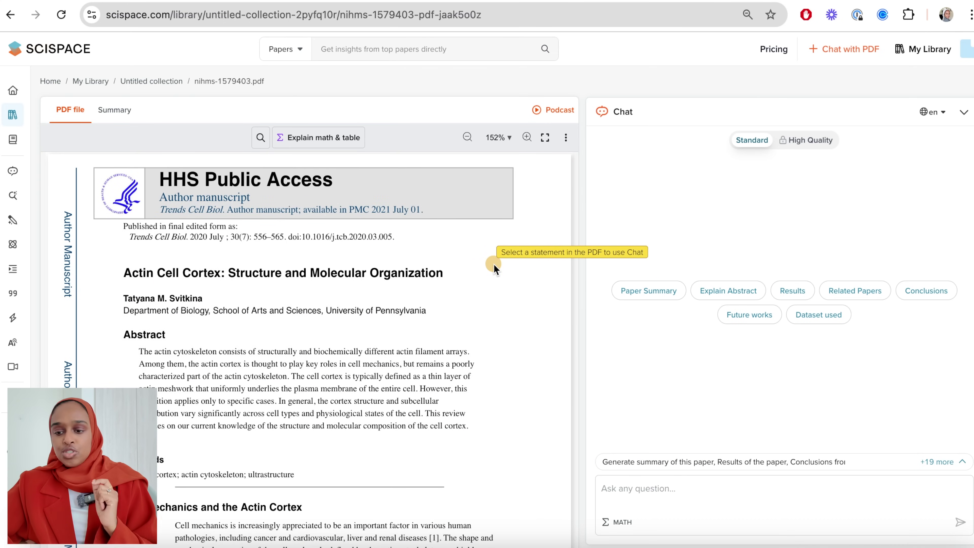
# - Have the chat explain the opening "Cell Mechanics and the Actin Cortex" paragraph of the PDF
pyautogui.scroll(-5, 428, 376)
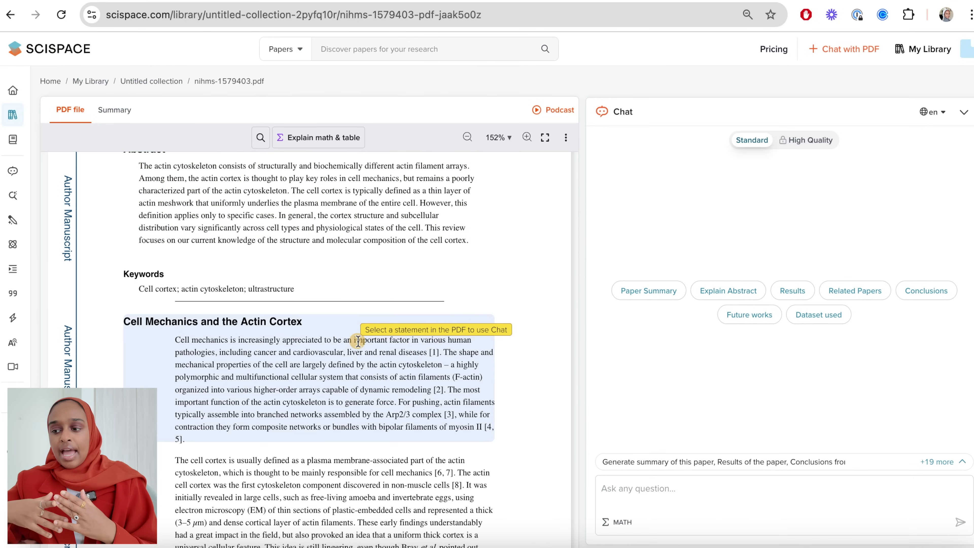
pyautogui.click(358, 341)
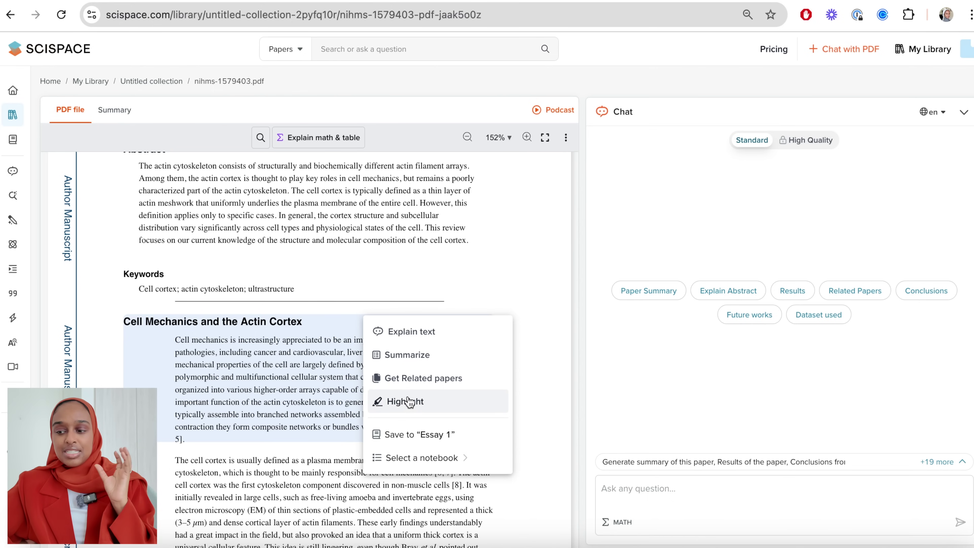
pyautogui.click(408, 335)
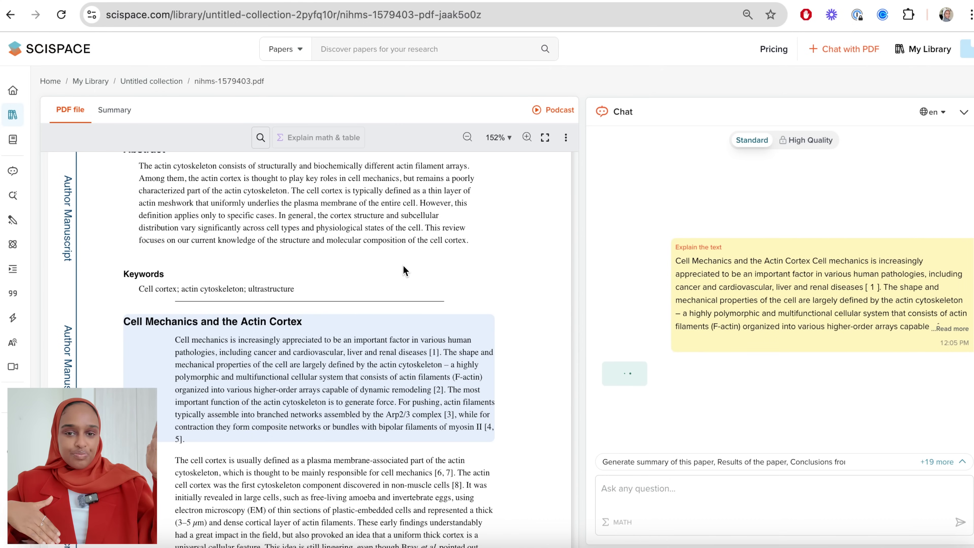
# - Read the chat's explanation of the paragraph alongside the paper, and check the Explain math & table tool and the suggested chat prompts
pyautogui.scroll(-15, 403, 265)
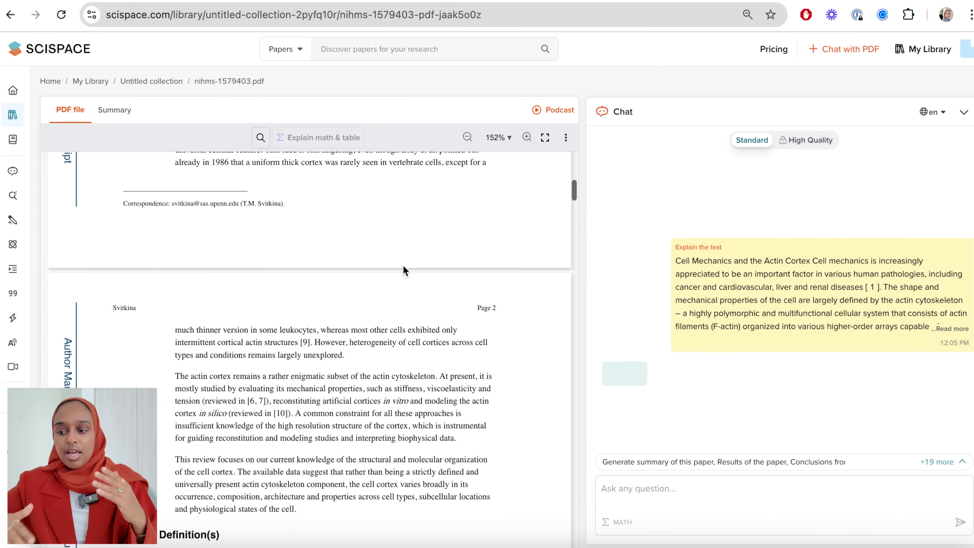
pyautogui.scroll(-1, 402, 265)
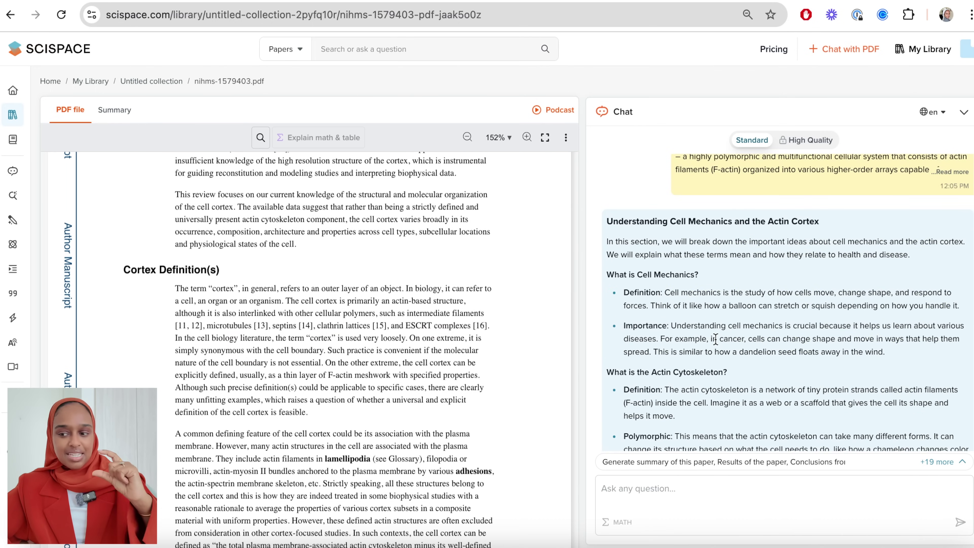
pyautogui.scroll(-10, 716, 339)
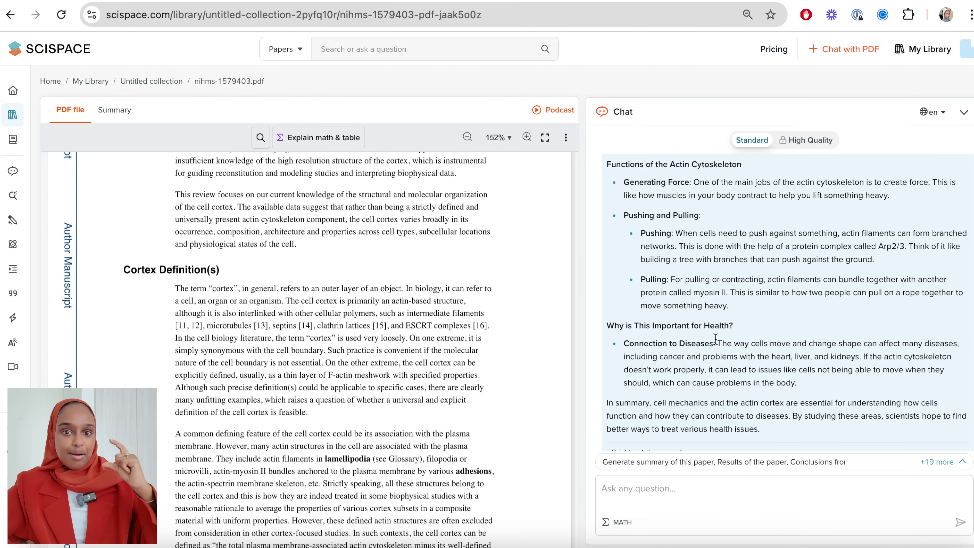
pyautogui.scroll(1, 716, 323)
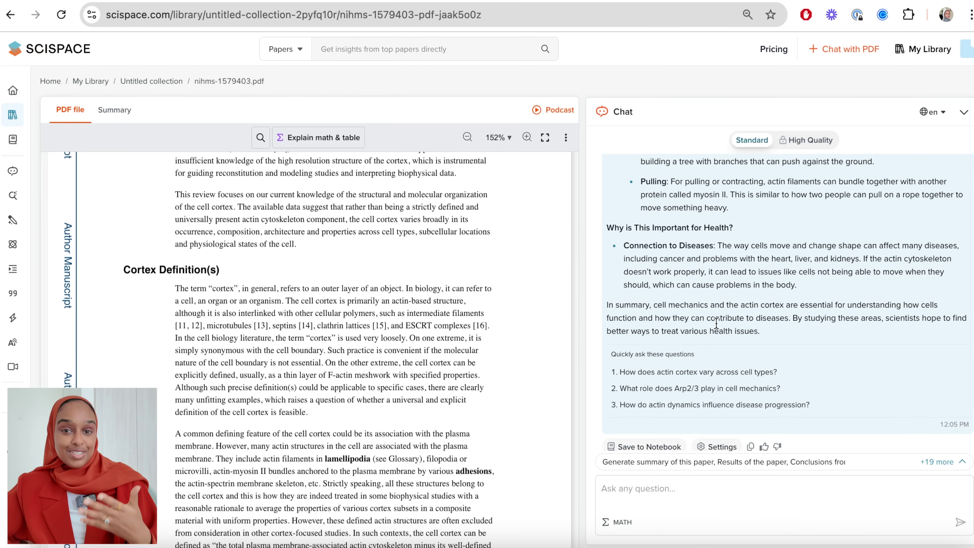
pyautogui.scroll(8, 715, 328)
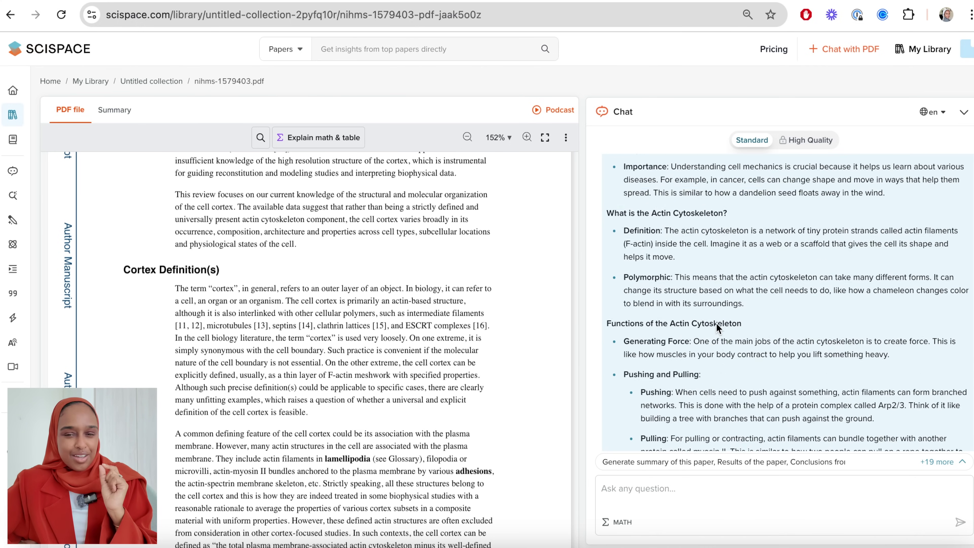
pyautogui.scroll(-10, 532, 269)
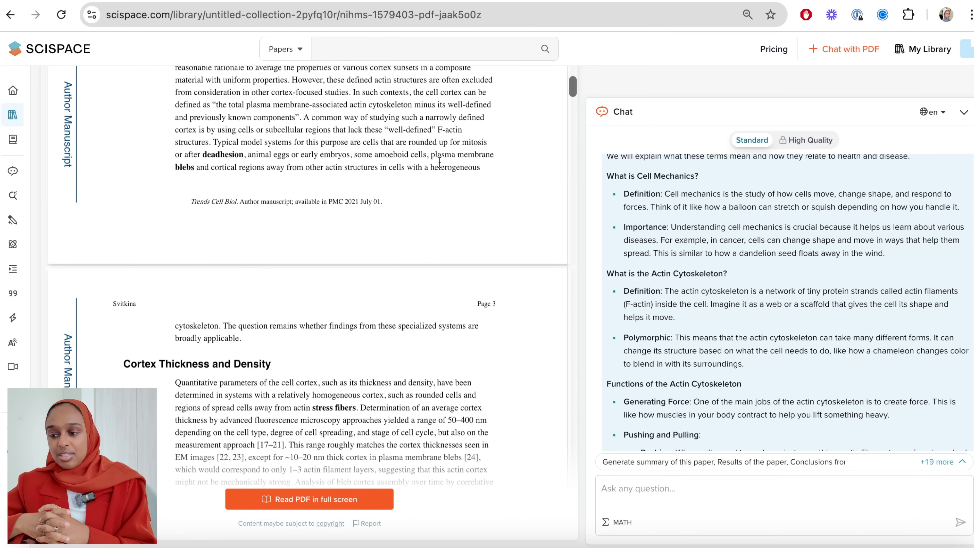
pyautogui.scroll(15, 438, 172)
pyautogui.scroll(8, 419, 275)
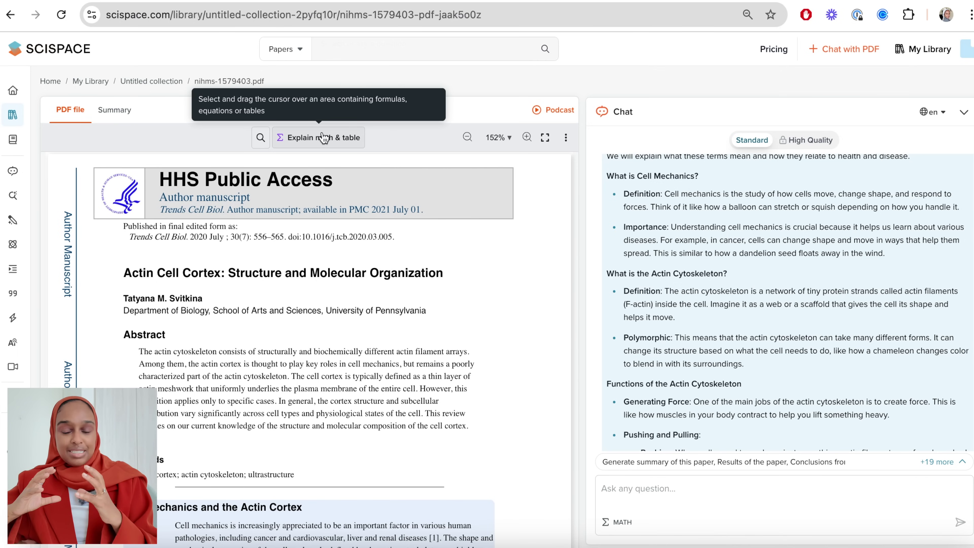
pyautogui.scroll(-1, 670, 419)
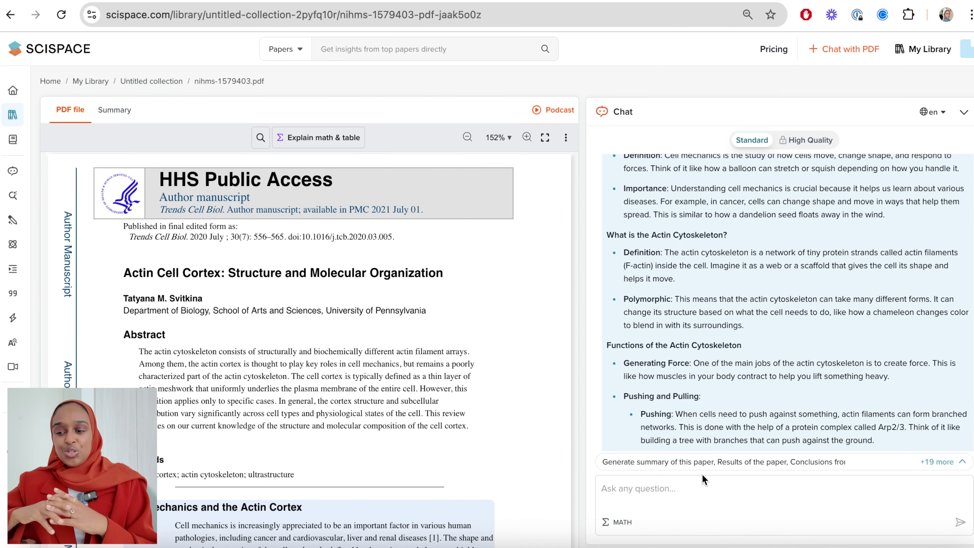
pyautogui.click(709, 470)
# - Browse the SciSpace home page's tool overview for researchers, students and authors
pyautogui.scroll(-3, 720, 383)
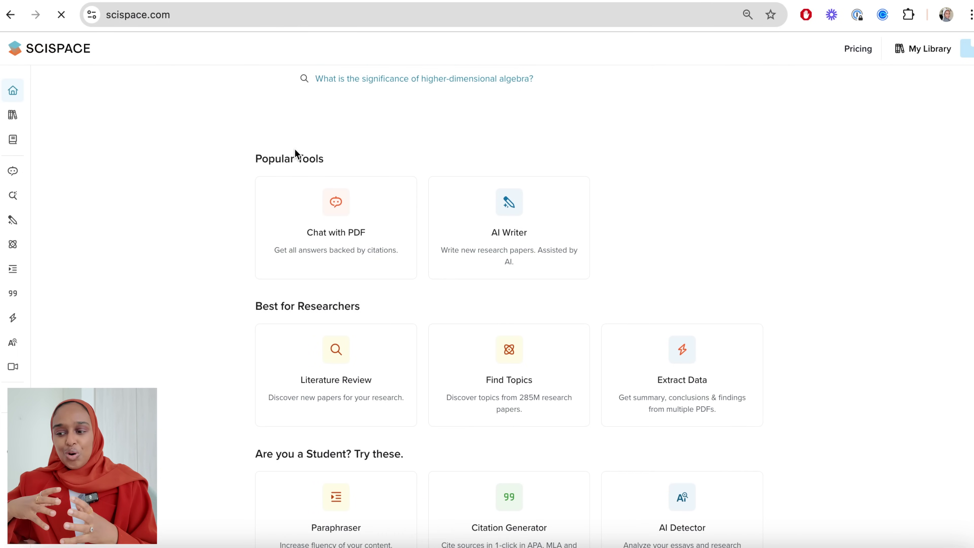
pyautogui.scroll(-5, 296, 152)
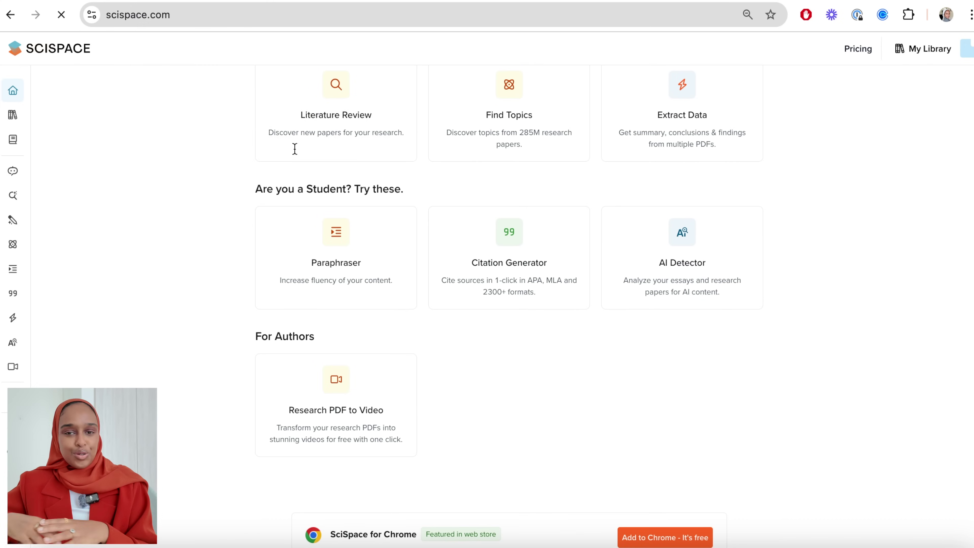
# - Read the Literature Review template page, covering its examples, the step-by-step writing guide and the quick tips for a strong review
pyautogui.scroll(-10, 245, 212)
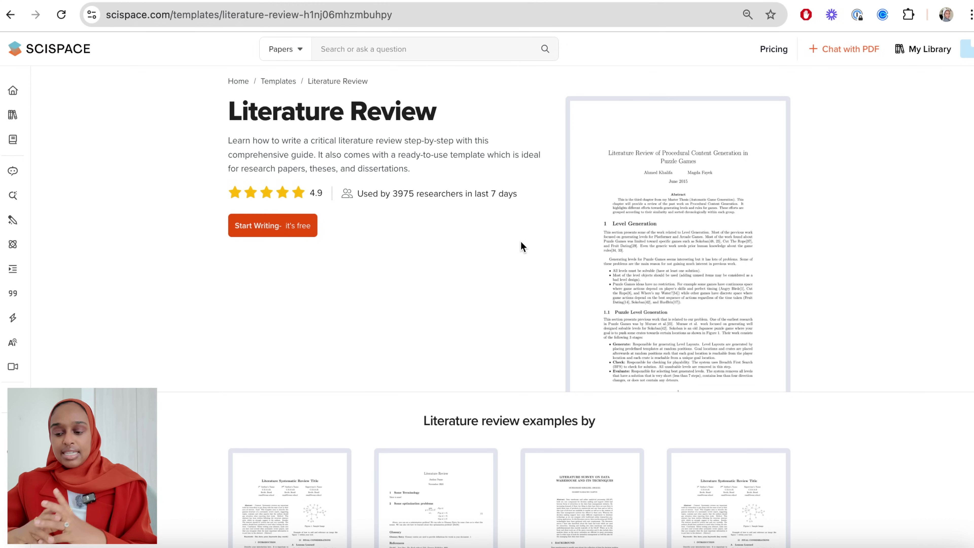
pyautogui.scroll(-5, 653, 272)
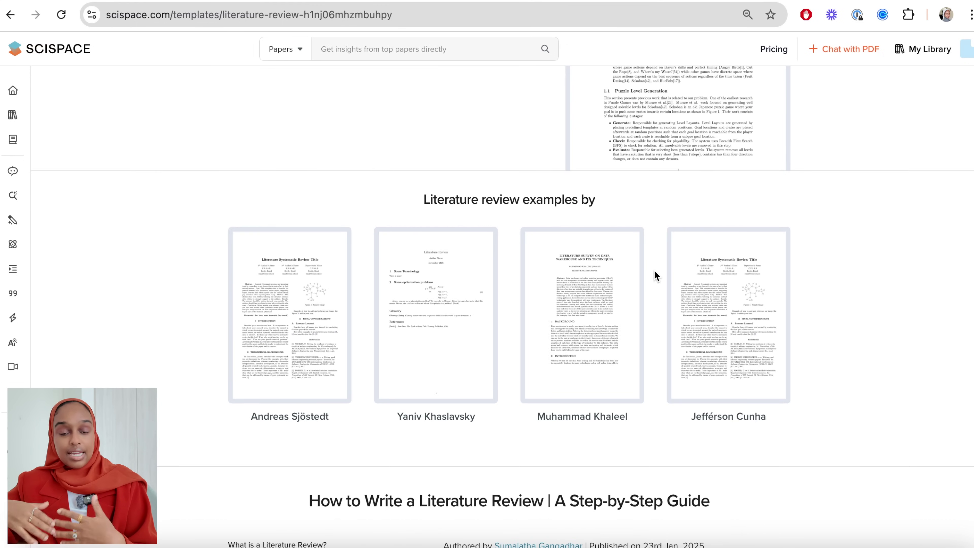
pyautogui.scroll(-8, 655, 270)
pyautogui.scroll(-3, 655, 270)
pyautogui.scroll(-10, 655, 256)
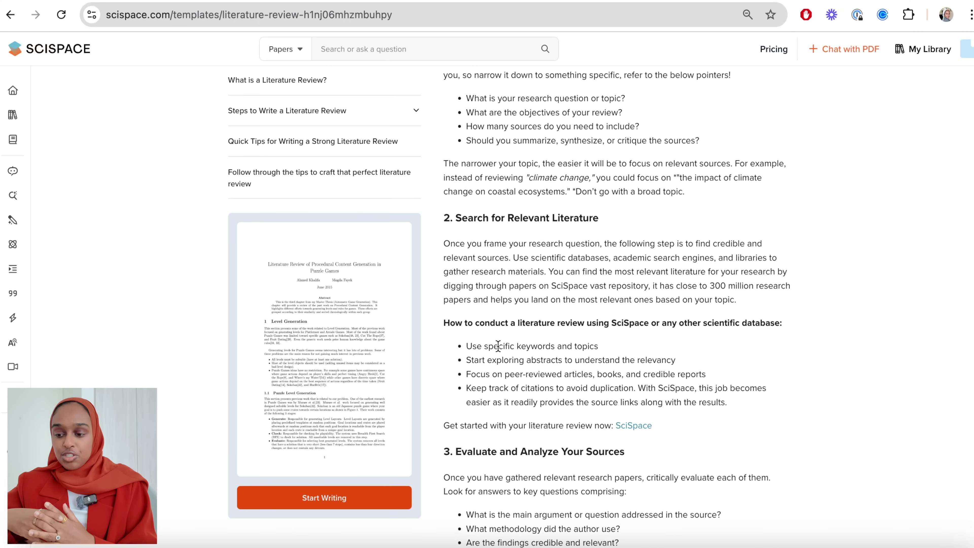
pyautogui.scroll(4, 504, 344)
pyautogui.scroll(-10, 498, 346)
pyautogui.scroll(-18, 498, 346)
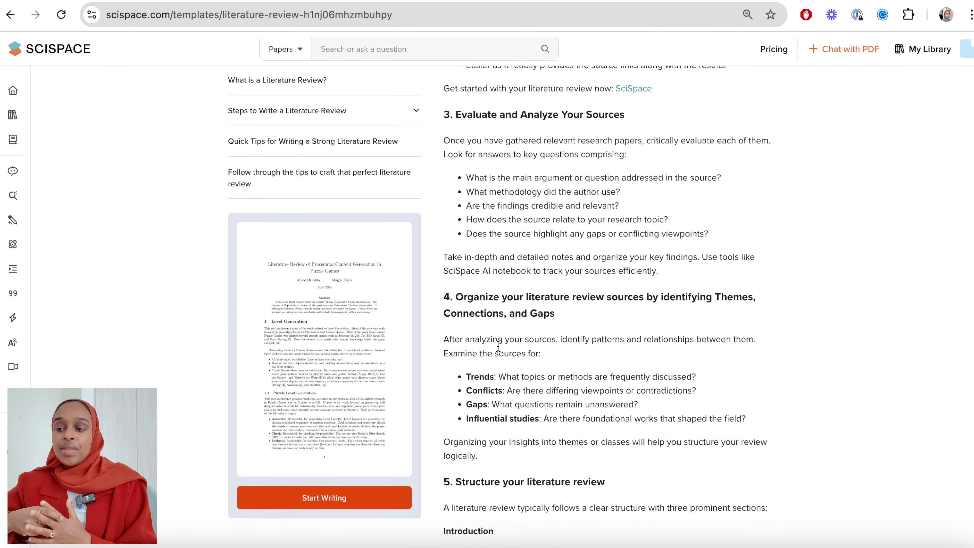
pyautogui.scroll(-1, 498, 346)
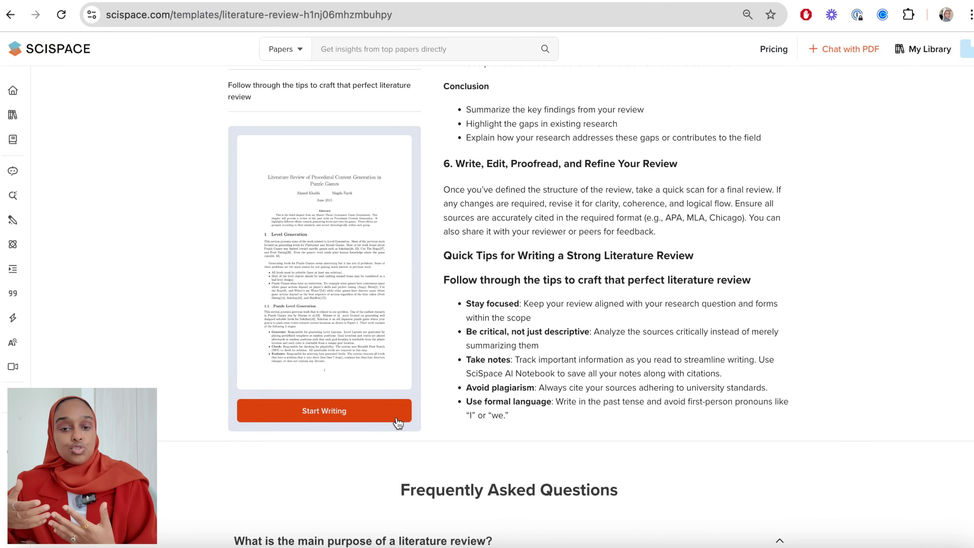
# - Start writing from the template and generate a literature review outline "on the impact of action and myosin on movement in the cell cortex"
pyautogui.click(372, 411)
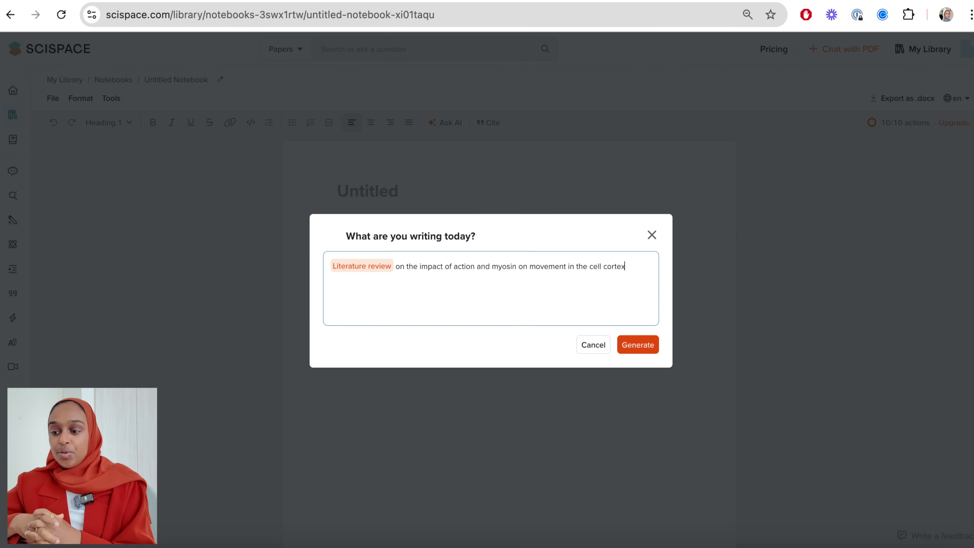
pyautogui.press('Return')
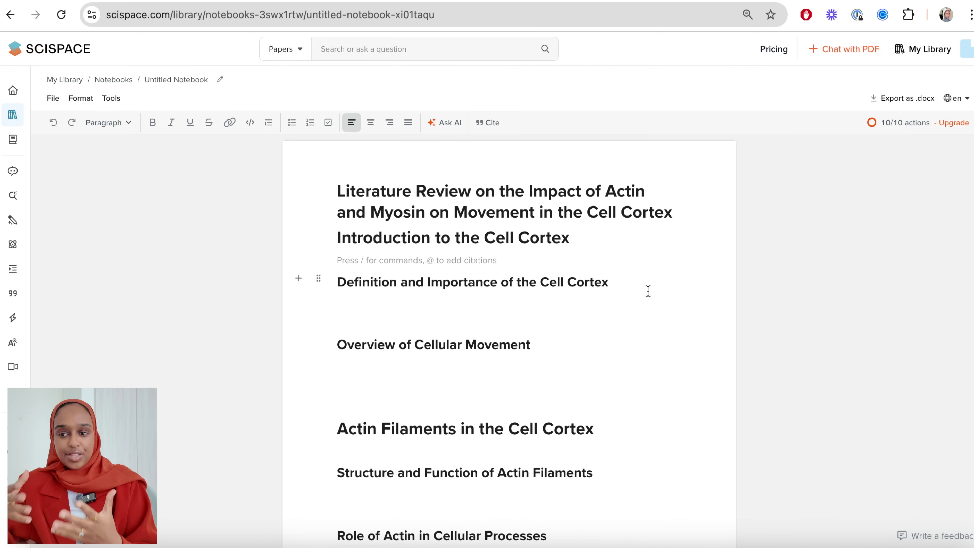
# - Look through the generated outline to its Conclusion and accept the AI-suggested paragraph under "Introduction to the Cell Cortex"
pyautogui.scroll(-10, 647, 291)
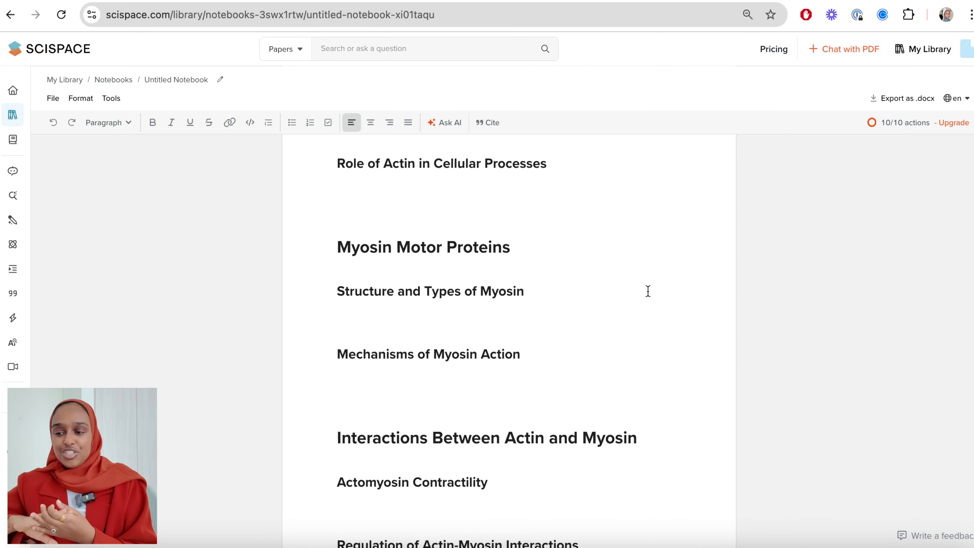
pyautogui.scroll(-5, 648, 292)
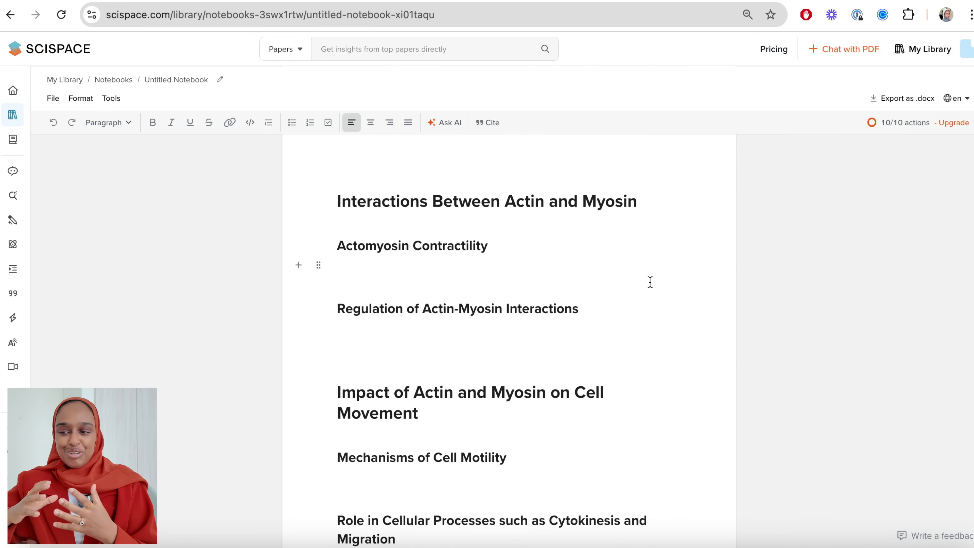
pyautogui.scroll(-15, 648, 261)
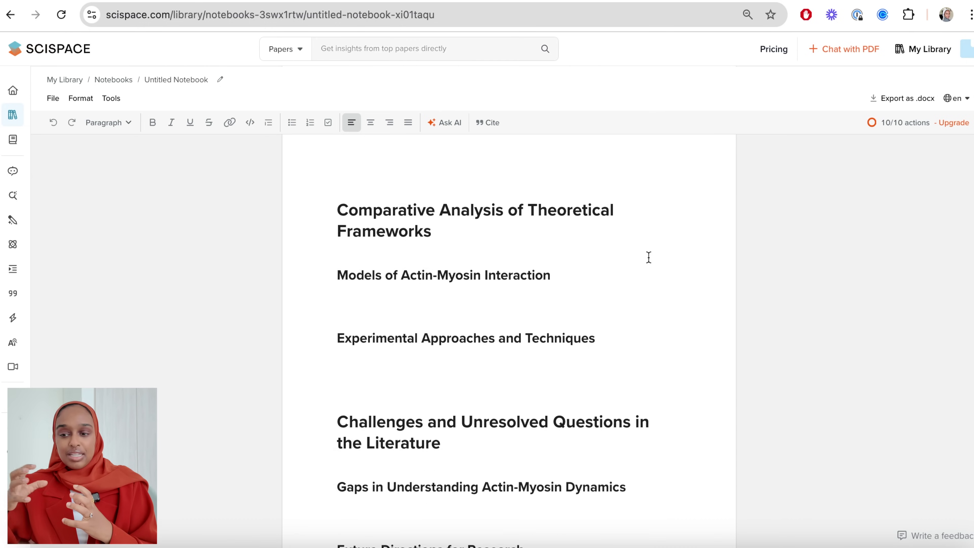
pyautogui.scroll(-6, 652, 239)
pyautogui.scroll(15, 652, 240)
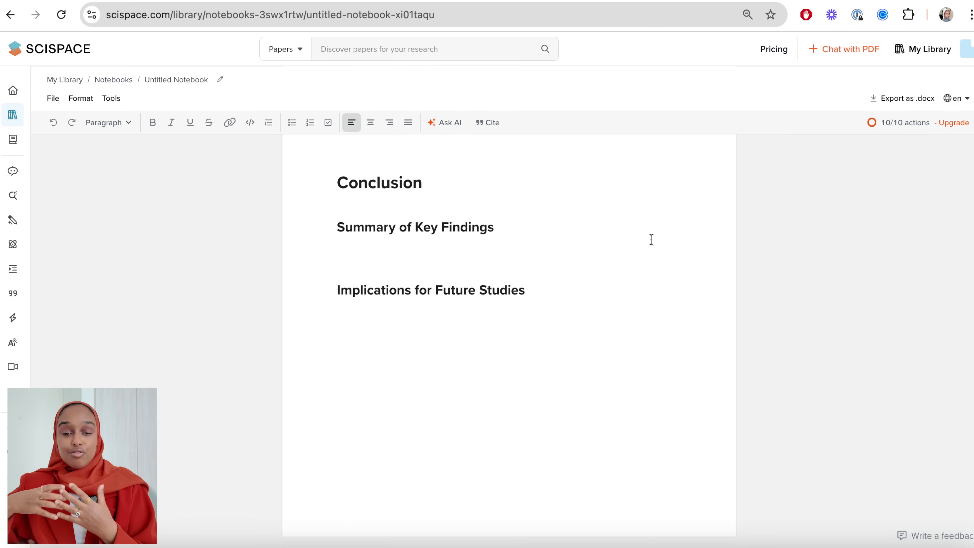
pyautogui.scroll(20, 652, 240)
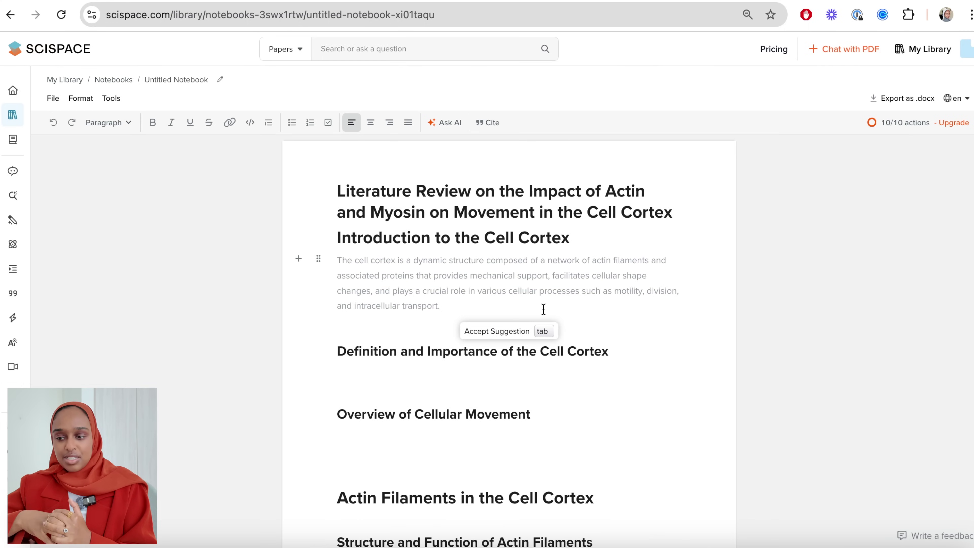
pyautogui.click(544, 331)
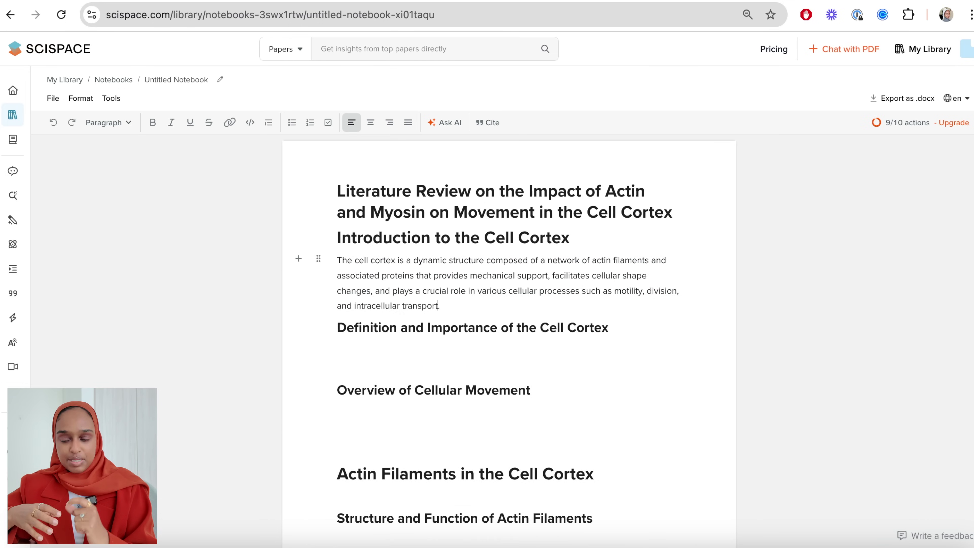
# - Cite the suggested paper "Reconstitution of a Minimal Actin Cortex by Coupling Actin Filaments to Reconstituted Membranes" at the end of the introduction paragraph
pyautogui.click(488, 123)
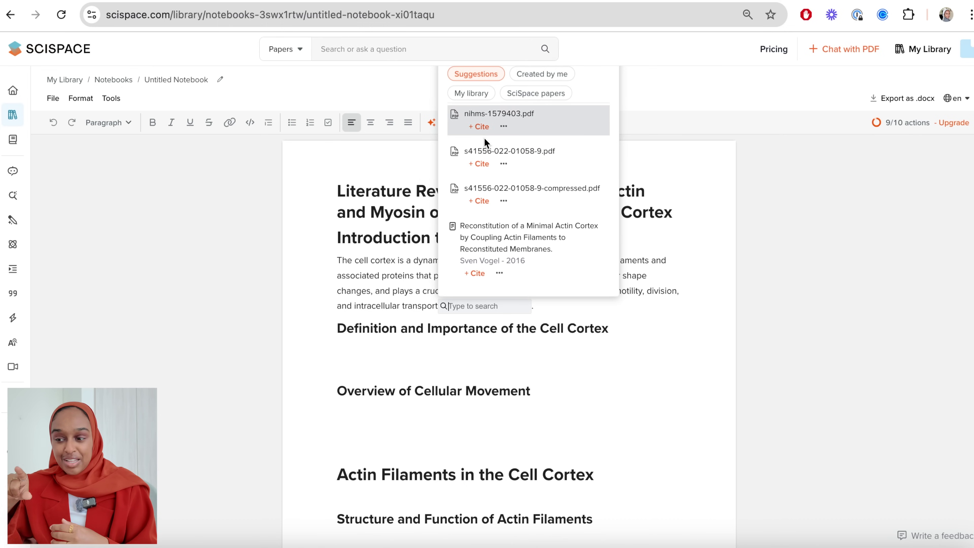
pyautogui.scroll(-2, 486, 173)
pyautogui.click(482, 218)
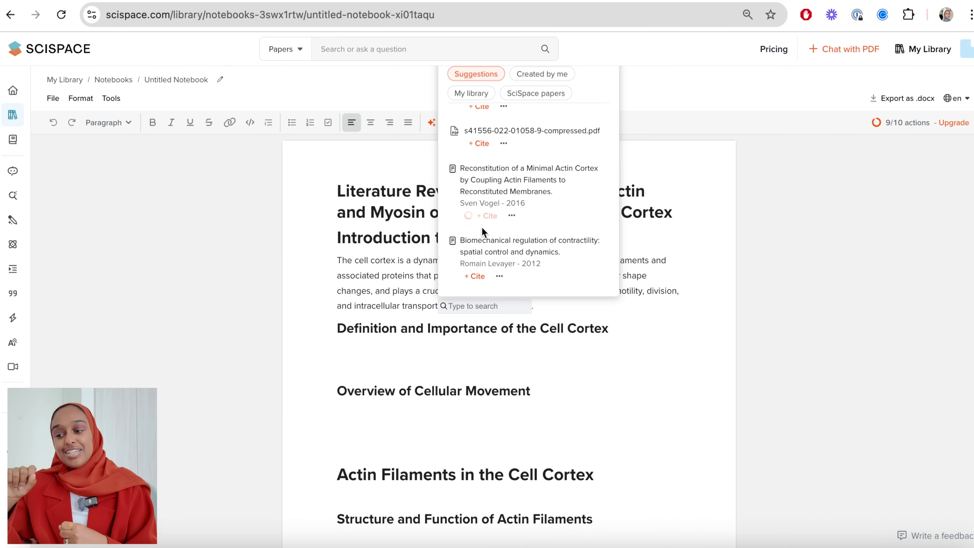
pyautogui.click(667, 309)
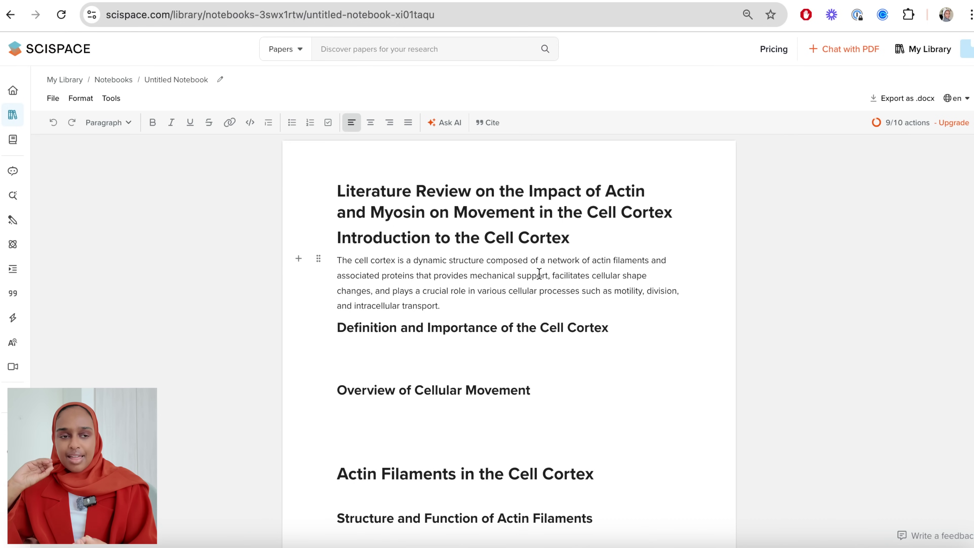
pyautogui.click(485, 123)
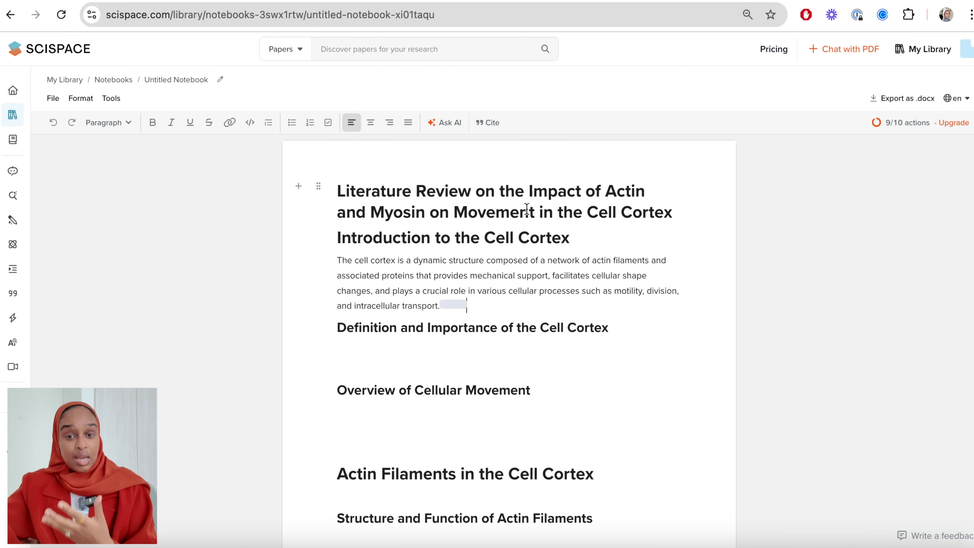
pyautogui.click(471, 306)
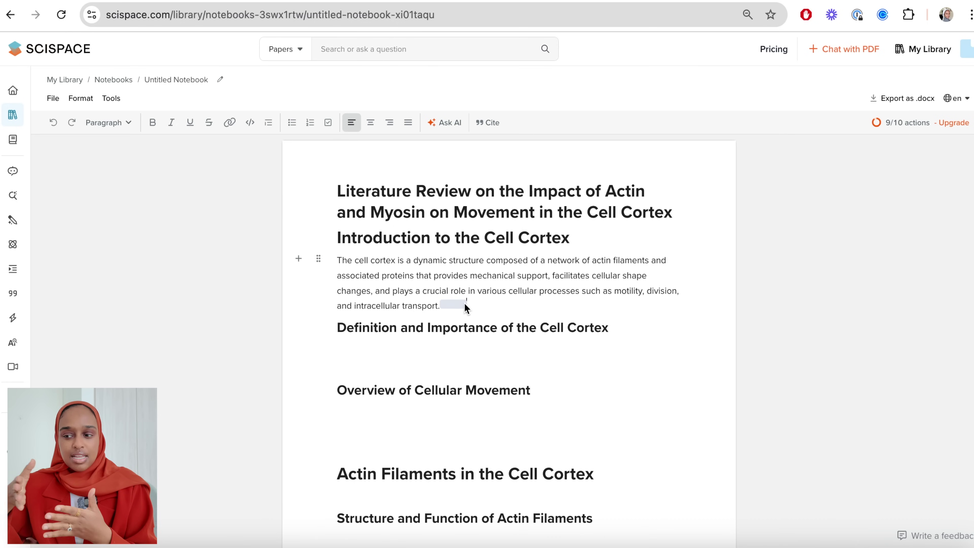
pyautogui.click(529, 343)
pyautogui.click(451, 313)
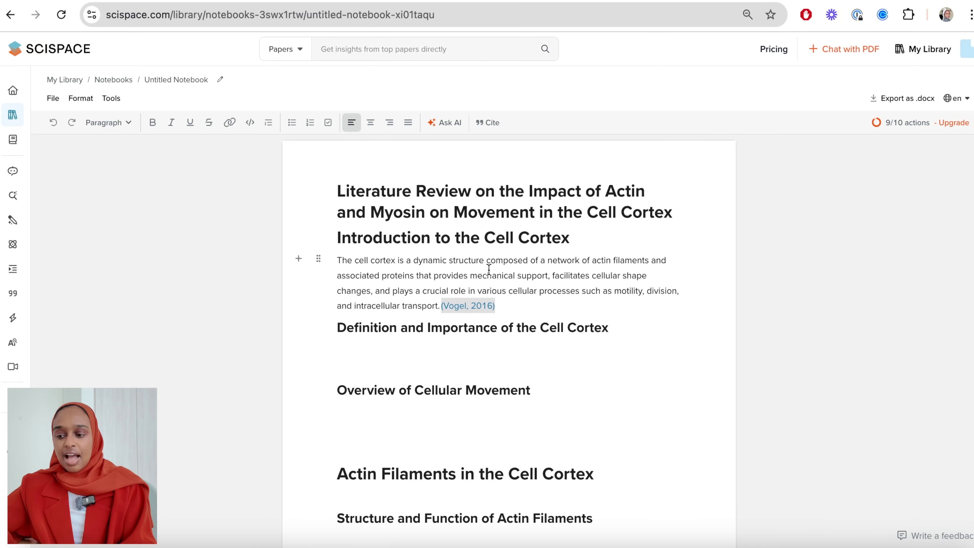
# - Check the References section at the end of the notebook and its citation style setting, leaving APA selected
pyautogui.moveTo(500, 191); pyautogui.dragTo(425, 211)
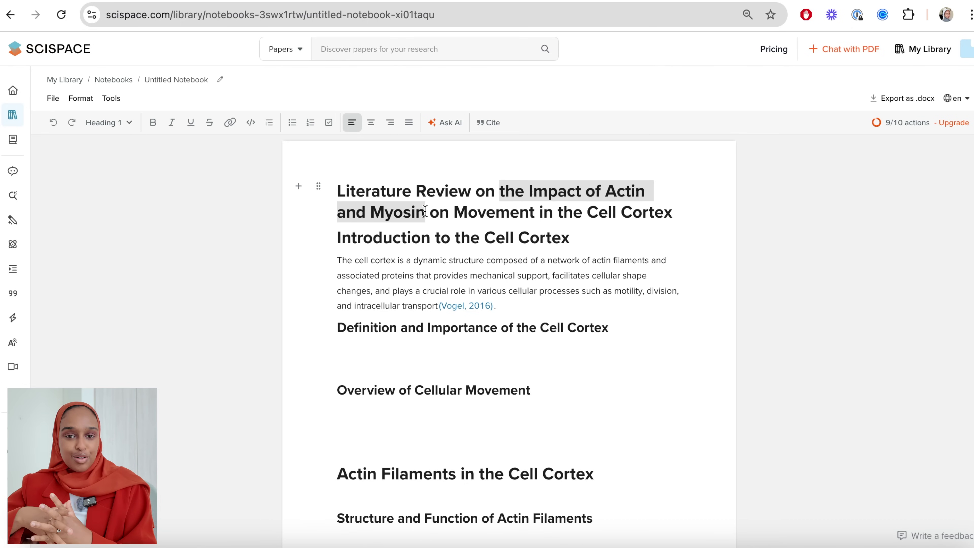
pyautogui.scroll(-15, 540, 271)
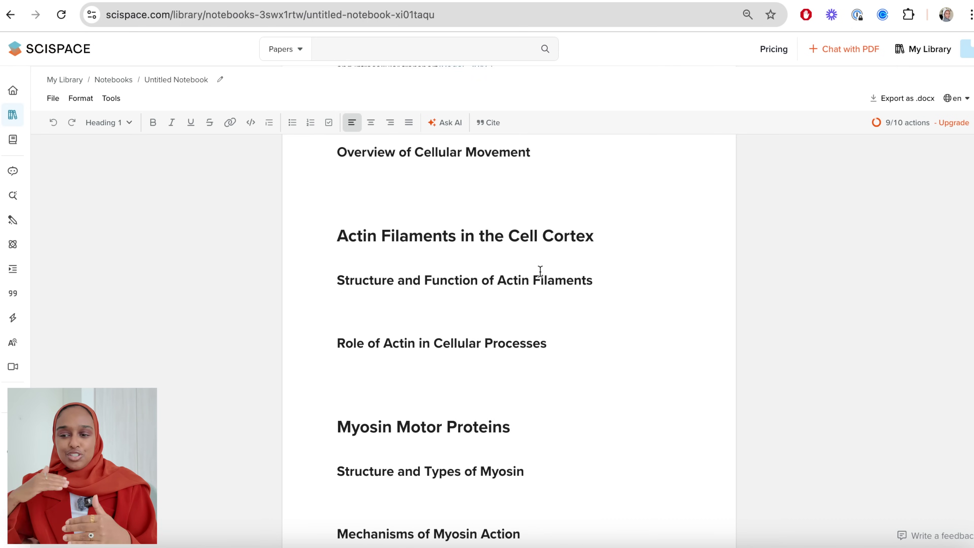
pyautogui.scroll(-15, 540, 271)
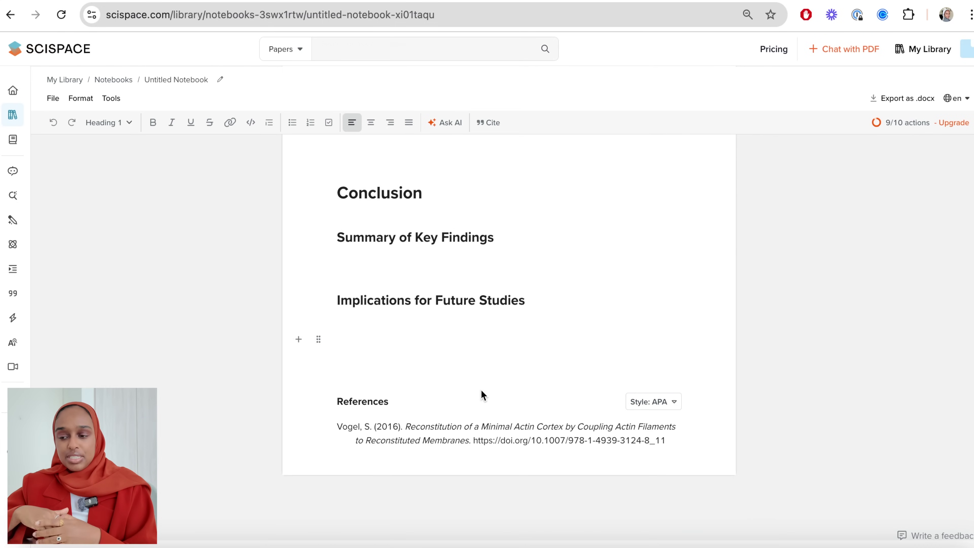
pyautogui.click(652, 403)
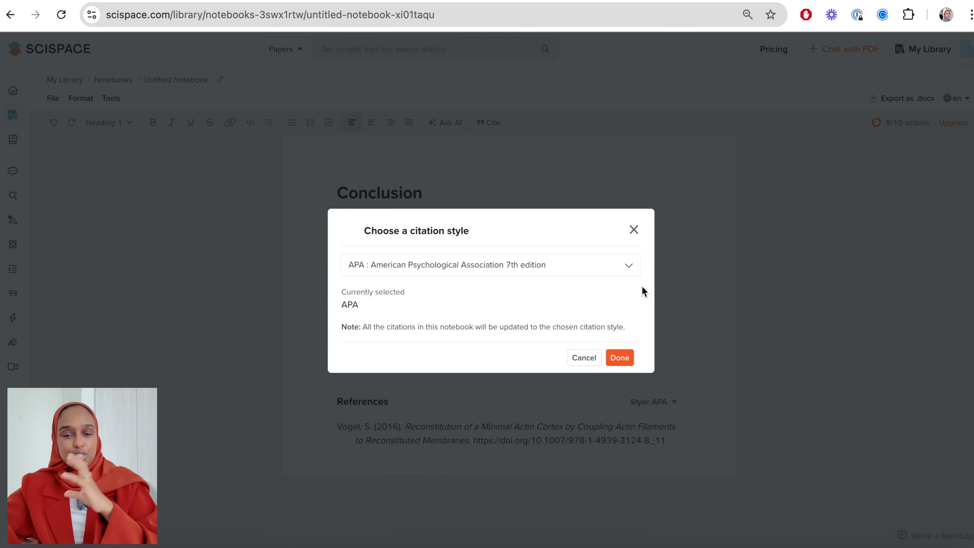
pyautogui.click(634, 230)
pyautogui.scroll(8, 703, 310)
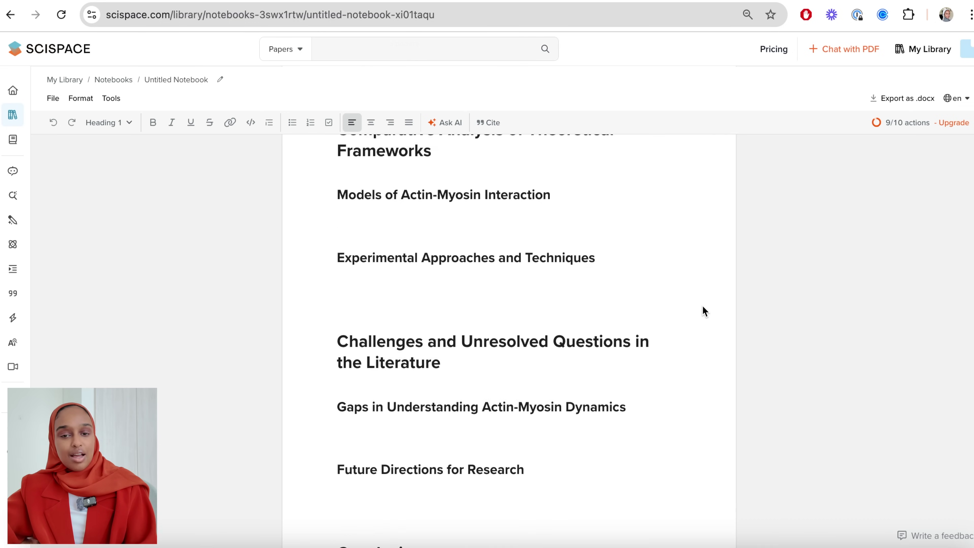